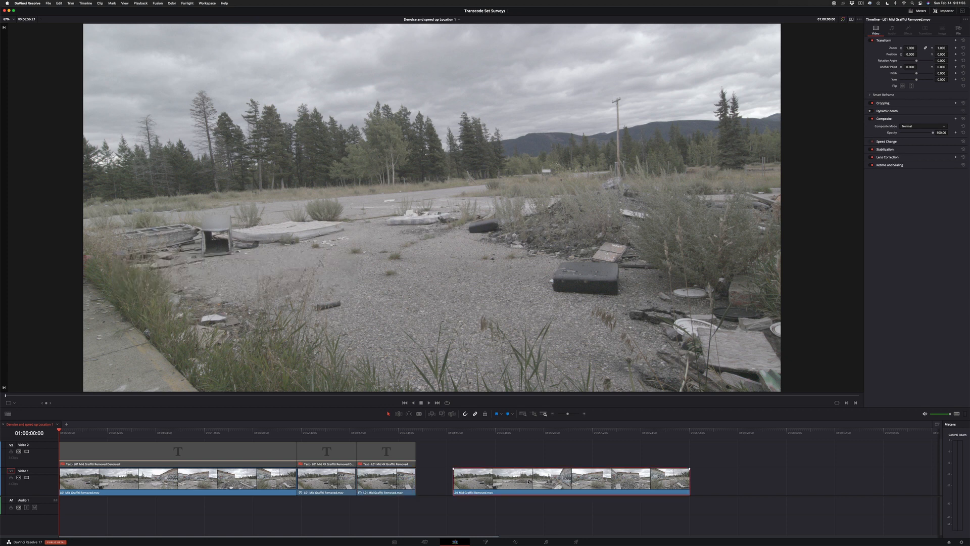
# Show retime controls on the separate clip at the end of Video 1 and change its speed to 400%
pyautogui.press('super+r')
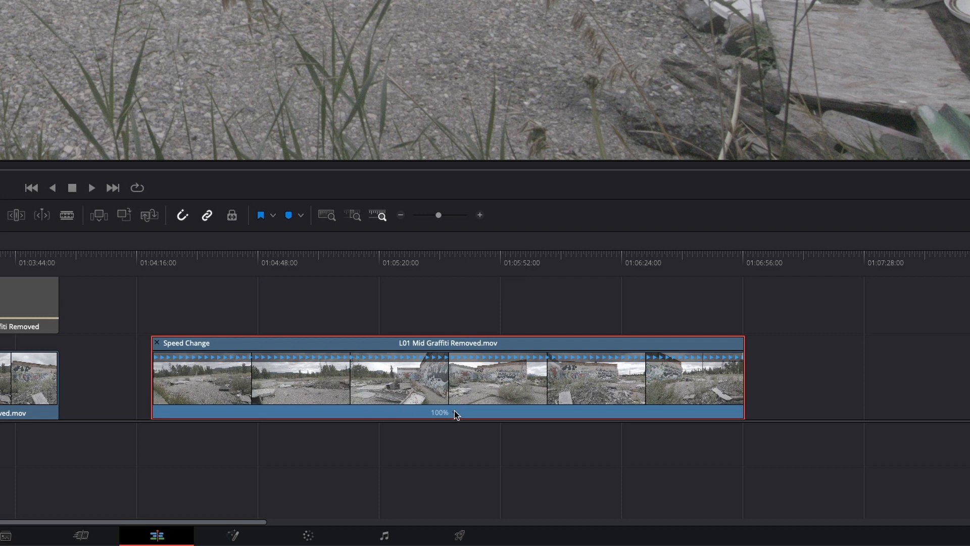
pyautogui.click(453, 412)
pyautogui.moveTo(504, 440)
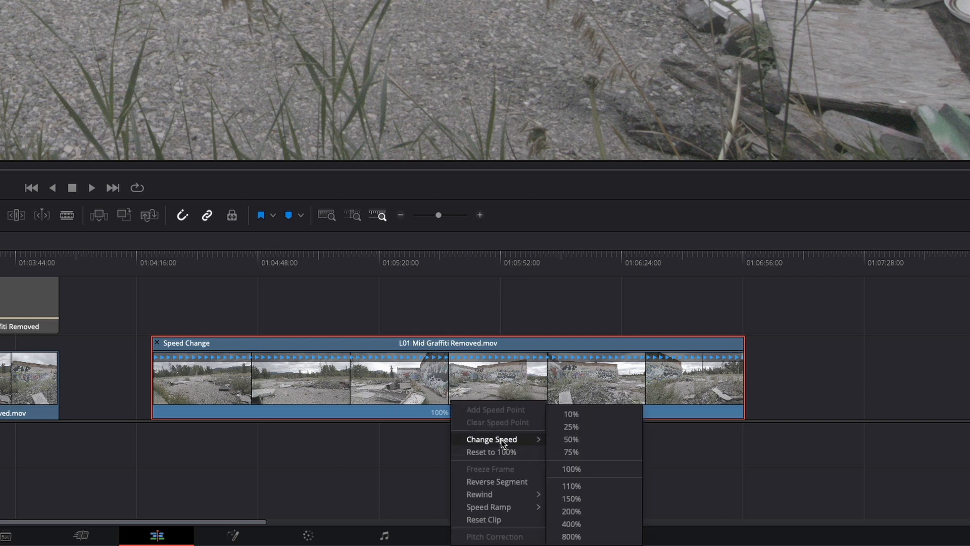
pyautogui.click(572, 524)
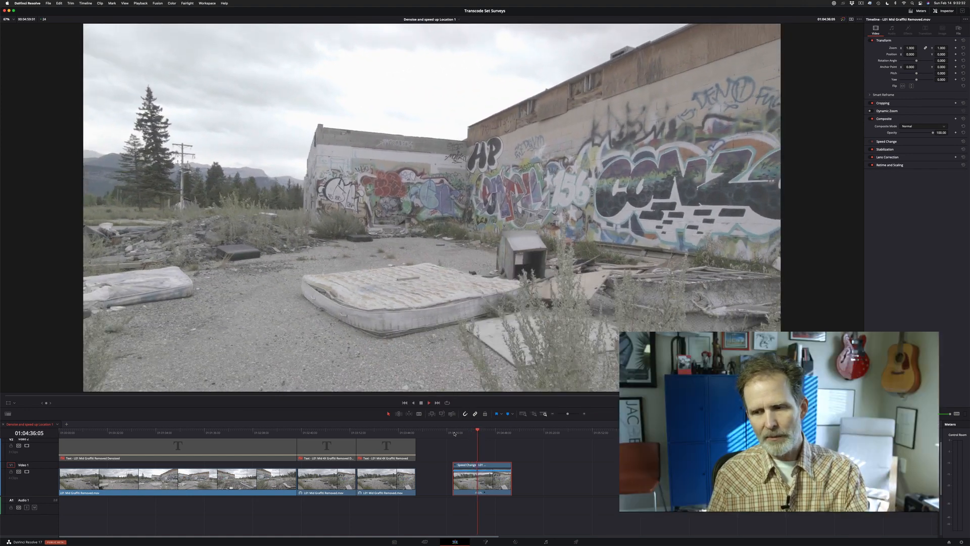
# Stop playback and delete the sped-up clip at the end of Video 1
pyautogui.press('space')
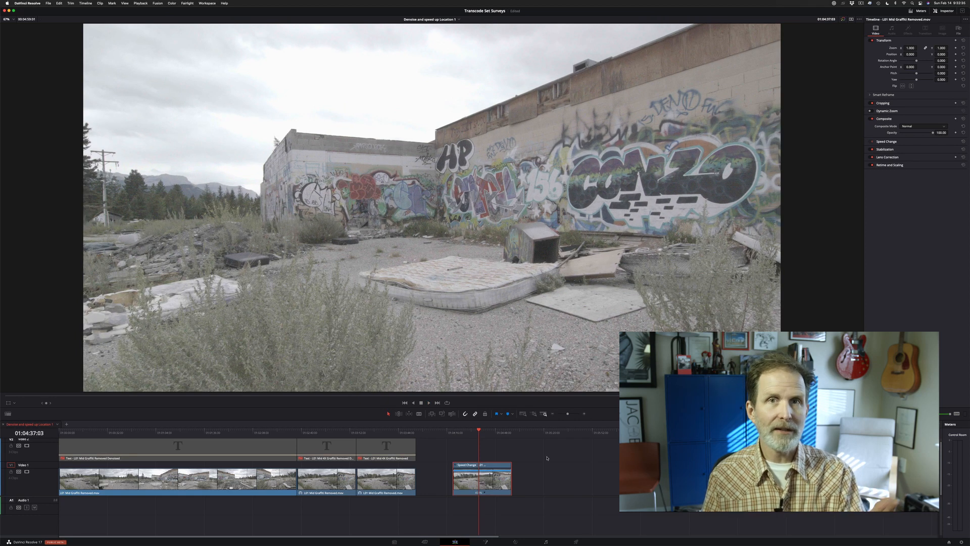
pyautogui.press('Delete')
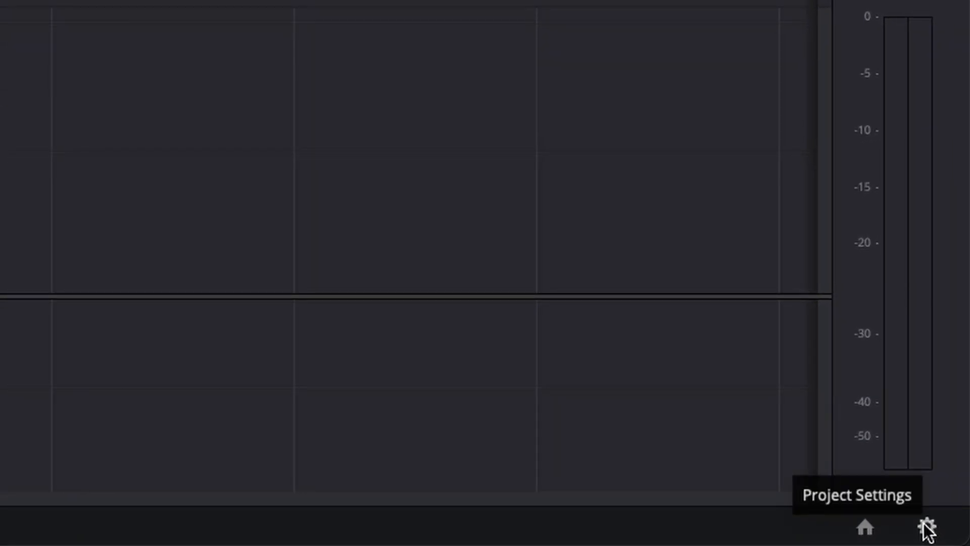
# Open the project settings and examine the Retime process options under Frame Interpolation
pyautogui.click(927, 527)
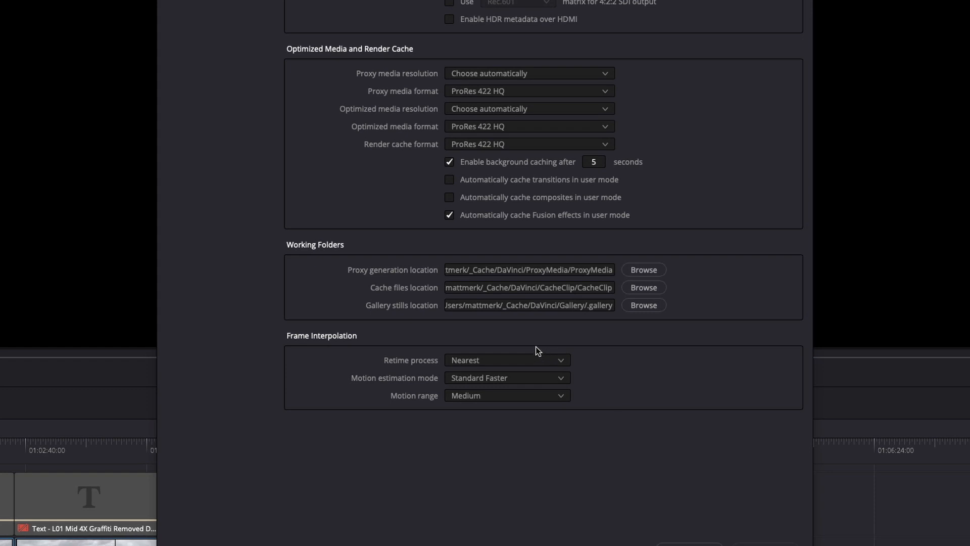
pyautogui.click(496, 363)
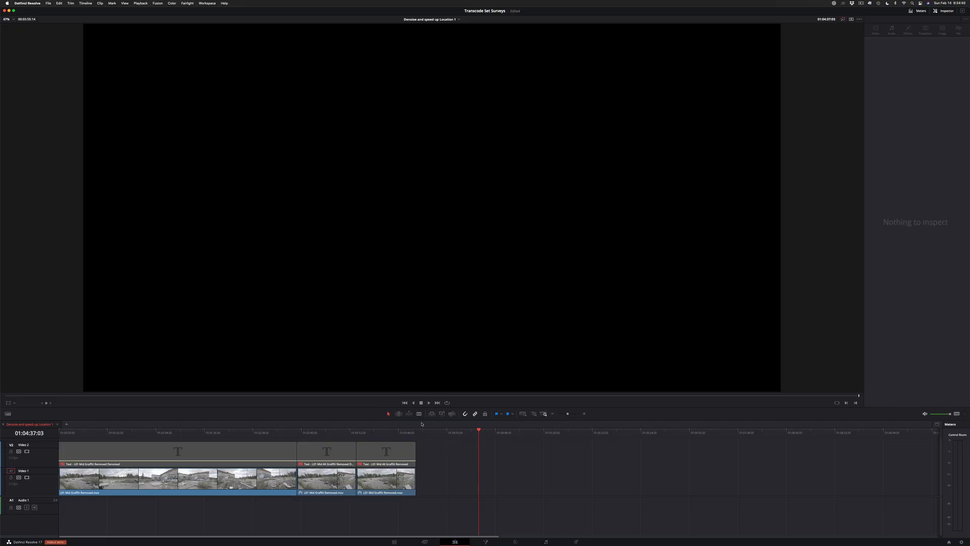
# Go to the start of the timeline and open the first Video 1 clip in the Color page
pyautogui.press('Home')
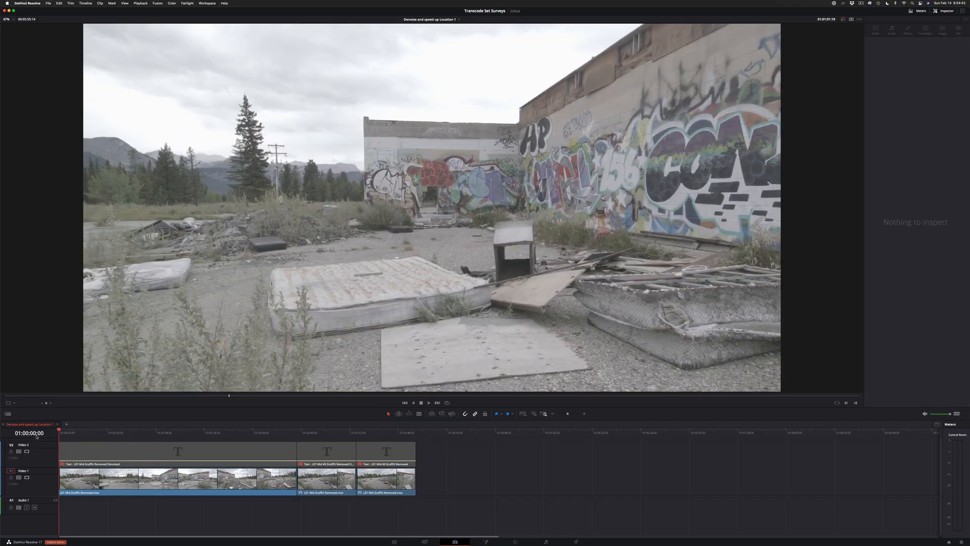
pyautogui.click(261, 460)
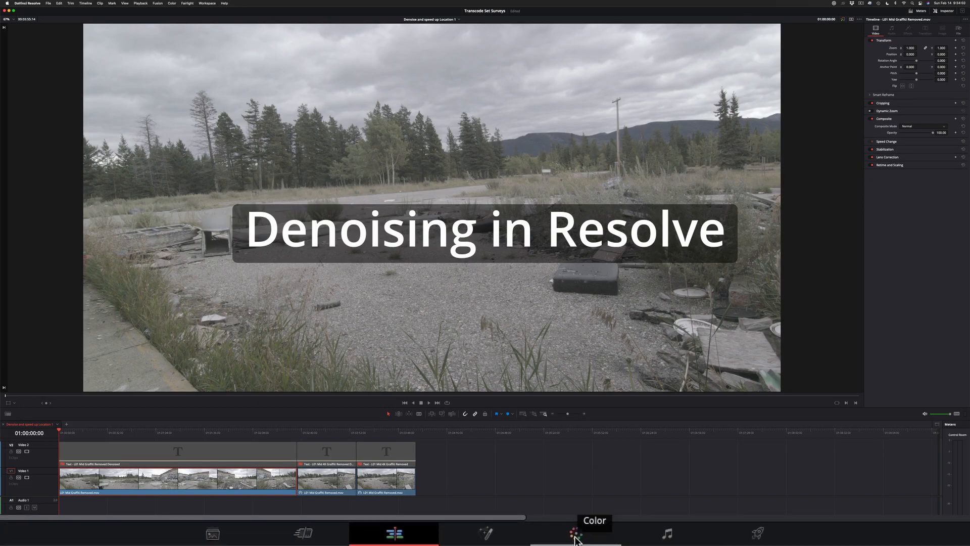
pyautogui.click(575, 536)
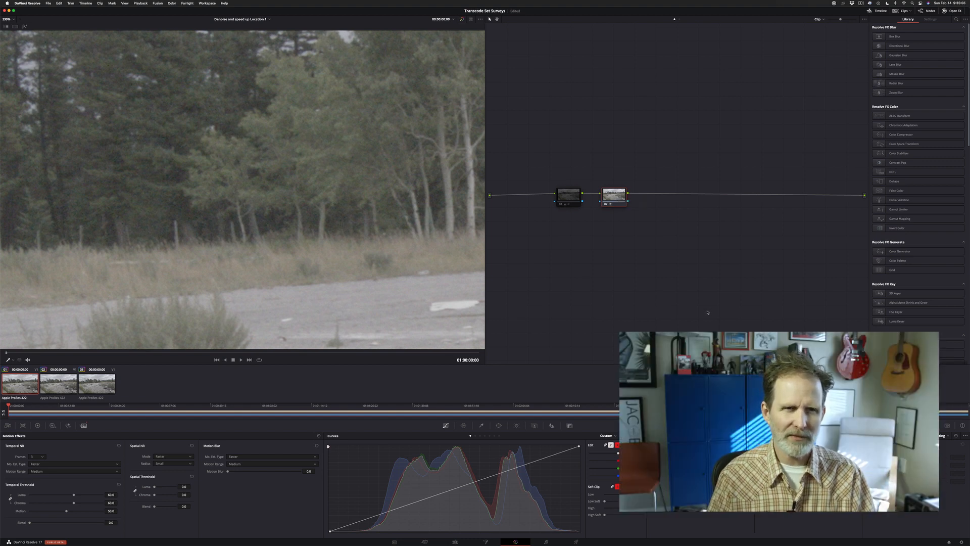
# Set the Temporal NR frames of the second node to 0 to view the clip without temporal denoising
pyautogui.moveTo(362, 262); pyautogui.dragTo(189, 318, button='middle')
pyautogui.moveTo(314, 177); pyautogui.dragTo(136, 199, button='middle')
pyautogui.moveTo(299, 202); pyautogui.dragTo(105, 159, button='middle')
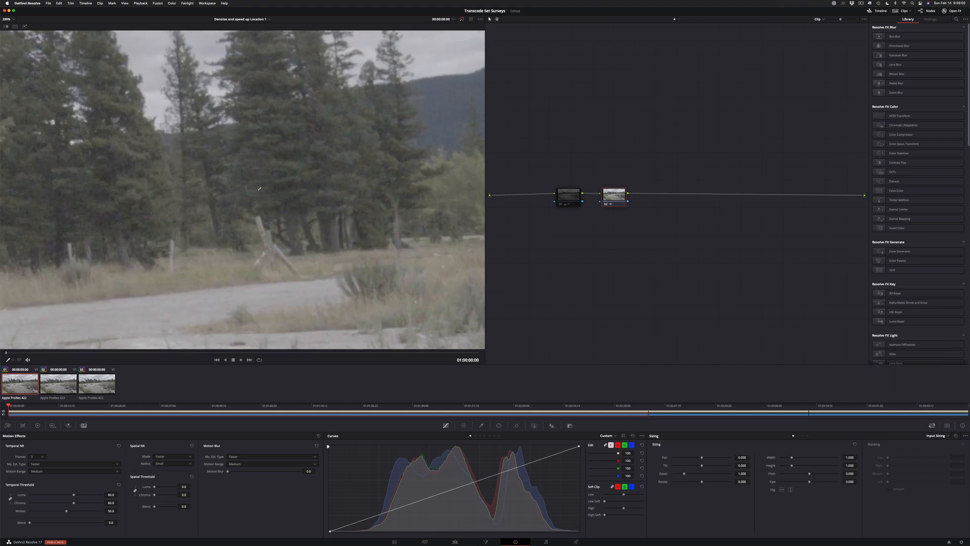
pyautogui.moveTo(338, 164); pyautogui.dragTo(260, 112, button='middle')
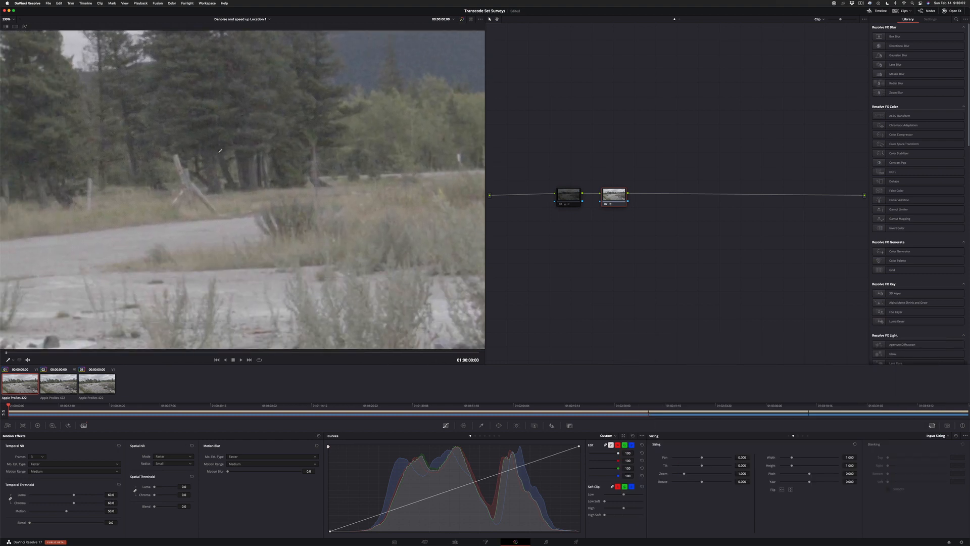
pyautogui.moveTo(220, 151); pyautogui.dragTo(369, 96, button='middle')
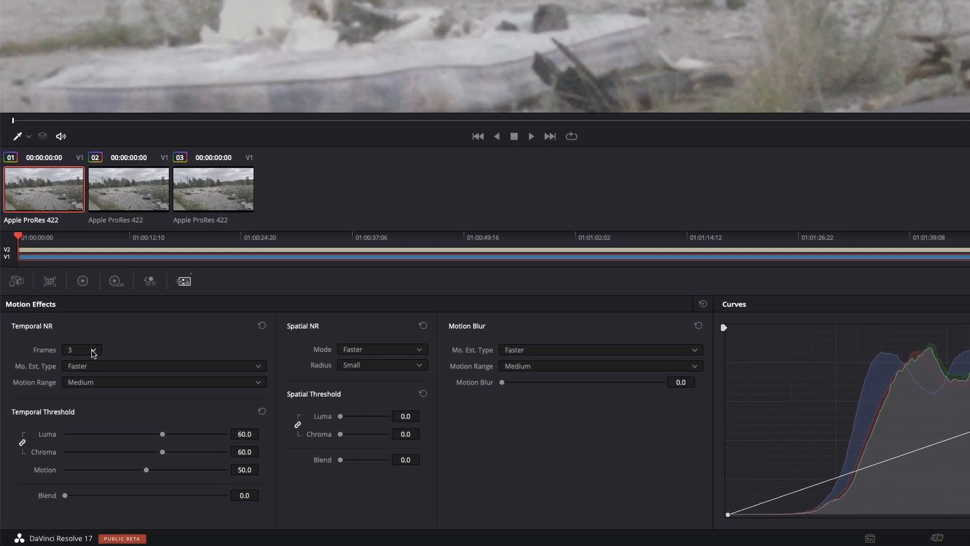
pyautogui.click(93, 351)
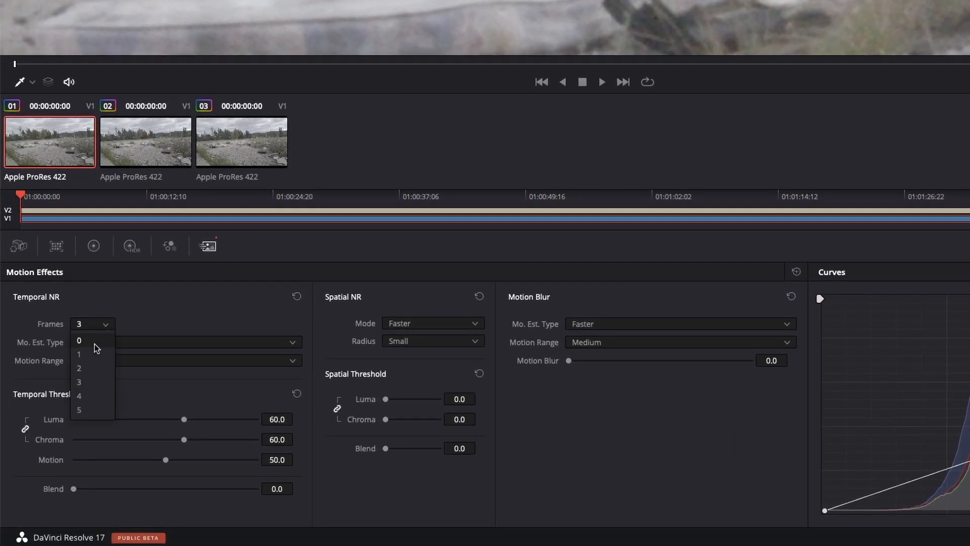
pyautogui.click(94, 344)
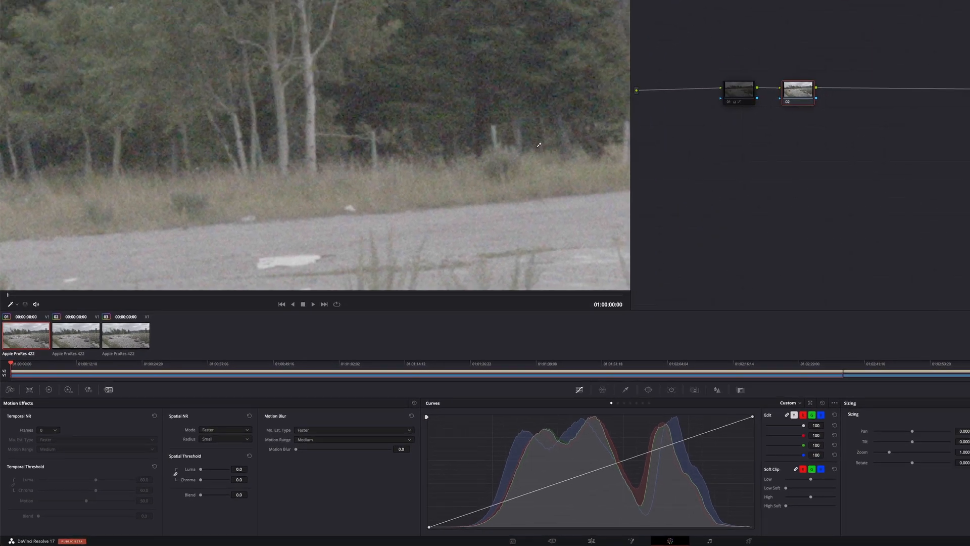
# Set the Temporal NR frames to 1 while viewing the trees up close
pyautogui.scroll(5, 539, 145)
pyautogui.scroll(-2, 510, 109)
pyautogui.moveTo(489, 86); pyautogui.dragTo(341, 137, button='middle')
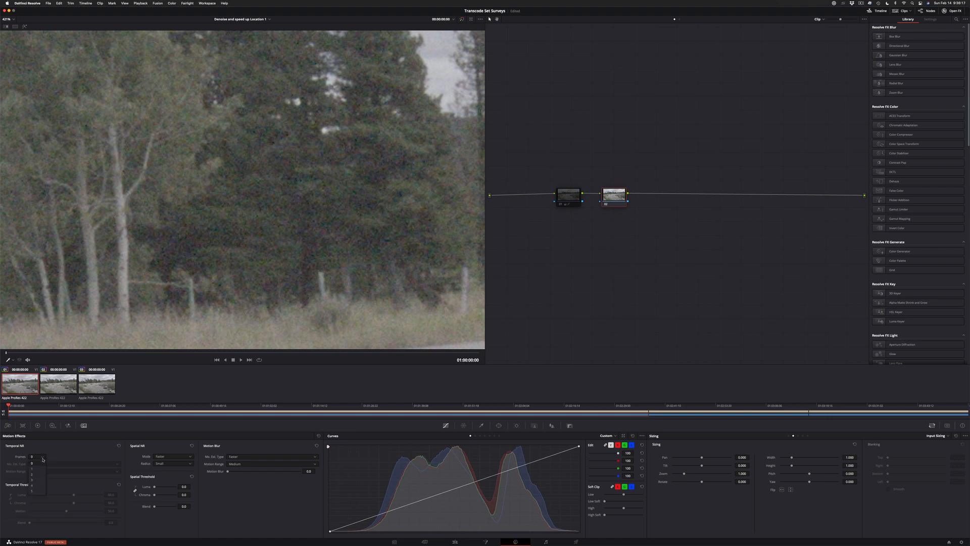
pyautogui.click(37, 468)
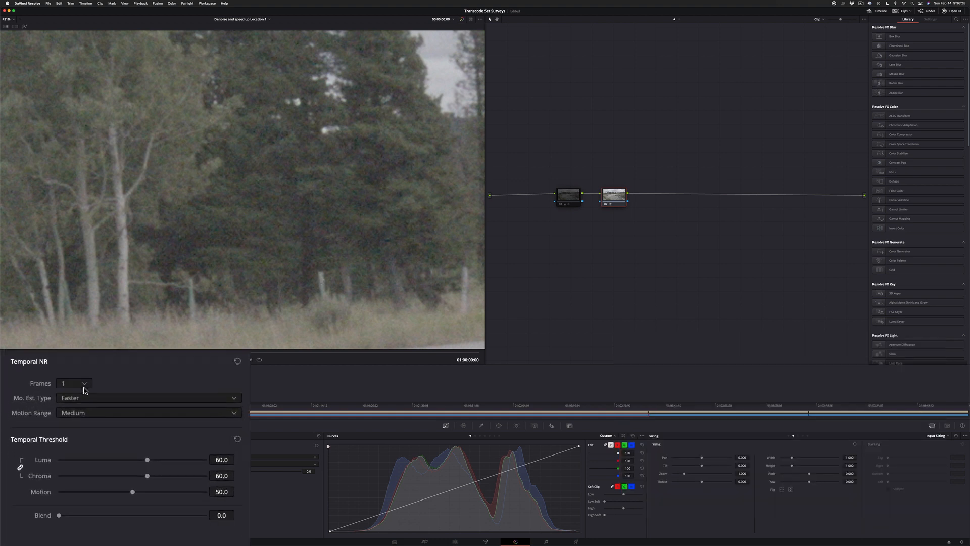
# Raise the Temporal NR frames to 2 and after that to 3 to compare the noise in the trees
pyautogui.click(85, 384)
pyautogui.click(76, 383)
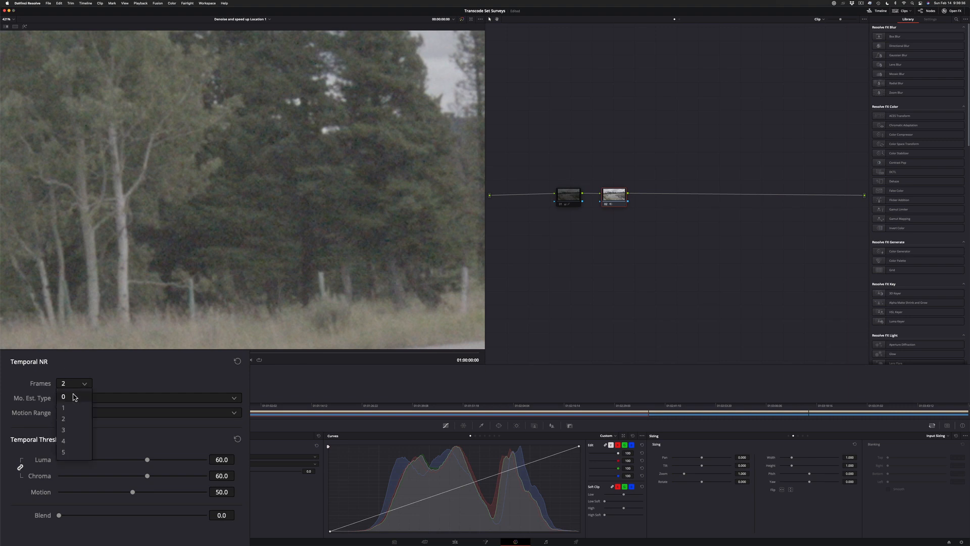
pyautogui.click(67, 430)
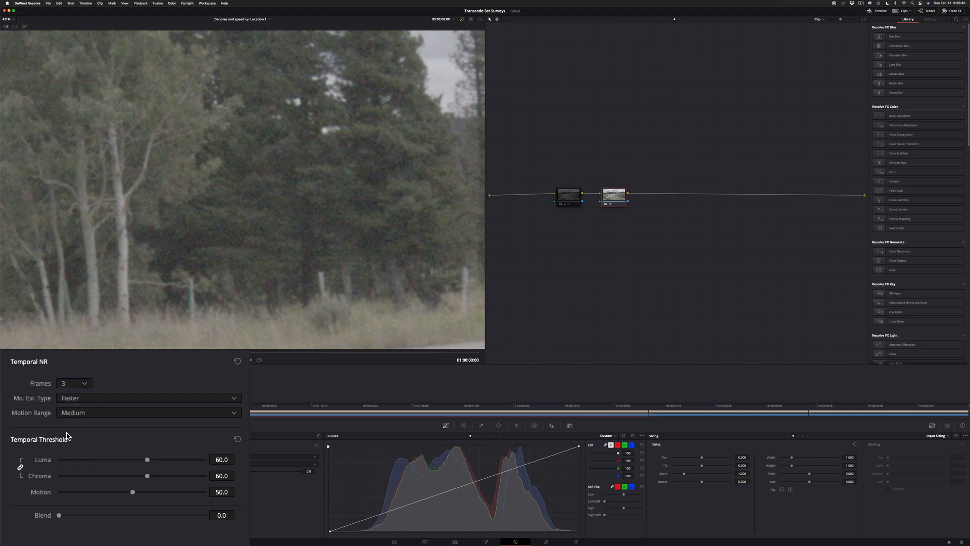
pyautogui.click(81, 385)
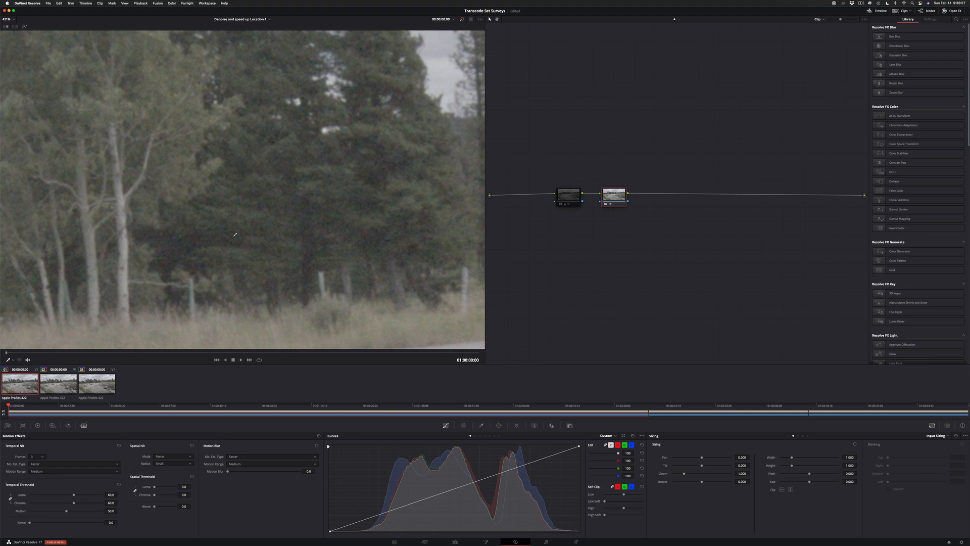
# Examine how temporal denoising affects the trees, mattresses and gravel at several magnifications
pyautogui.moveTo(235, 234); pyautogui.dragTo(298, 172, button='middle')
pyautogui.moveTo(434, 283); pyautogui.dragTo(316, 176, button='middle')
pyautogui.scroll(-5, 315, 177)
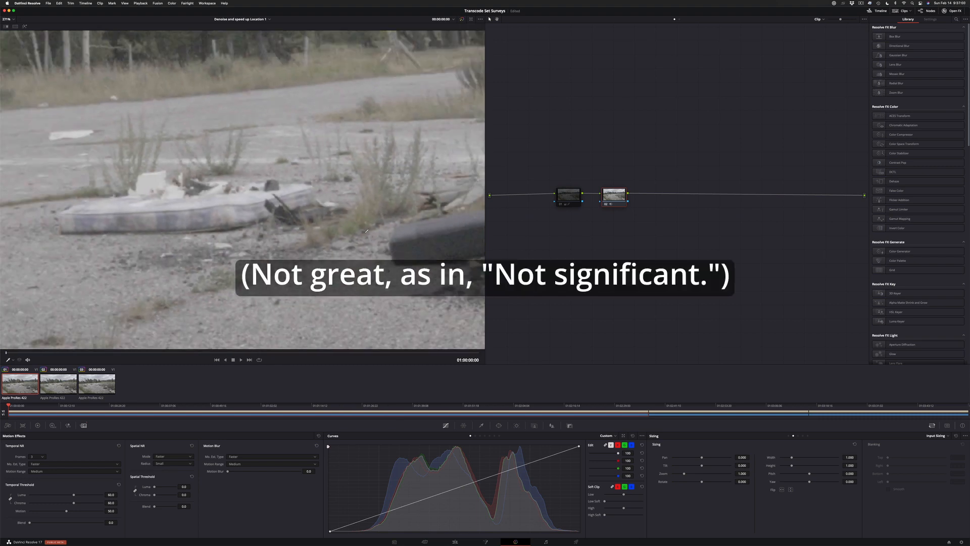
pyautogui.moveTo(470, 344); pyautogui.dragTo(370, 237, button='middle')
pyautogui.scroll(-4, 389, 257)
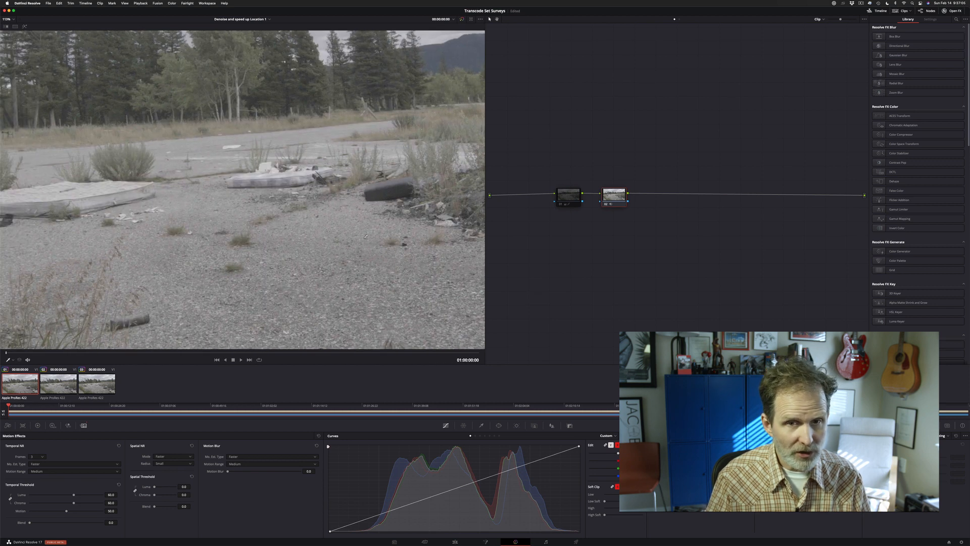
pyautogui.scroll(1, 204, 198)
pyautogui.moveTo(205, 199); pyautogui.dragTo(357, 227, button='middle')
pyautogui.scroll(4, 357, 227)
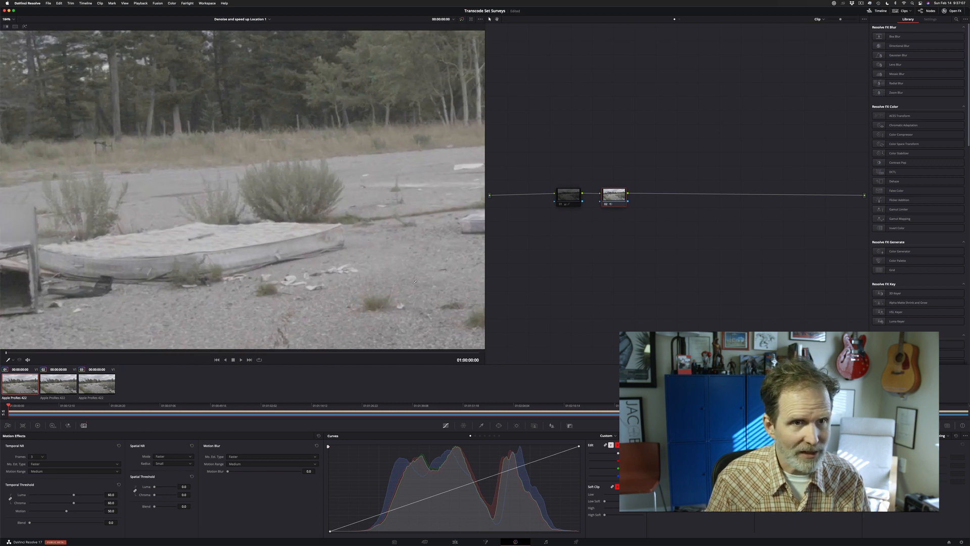
# Set the Temporal NR frames to 0 and raise the linked Spatial NR luma and chroma thresholds to 14.8
pyautogui.click(79, 385)
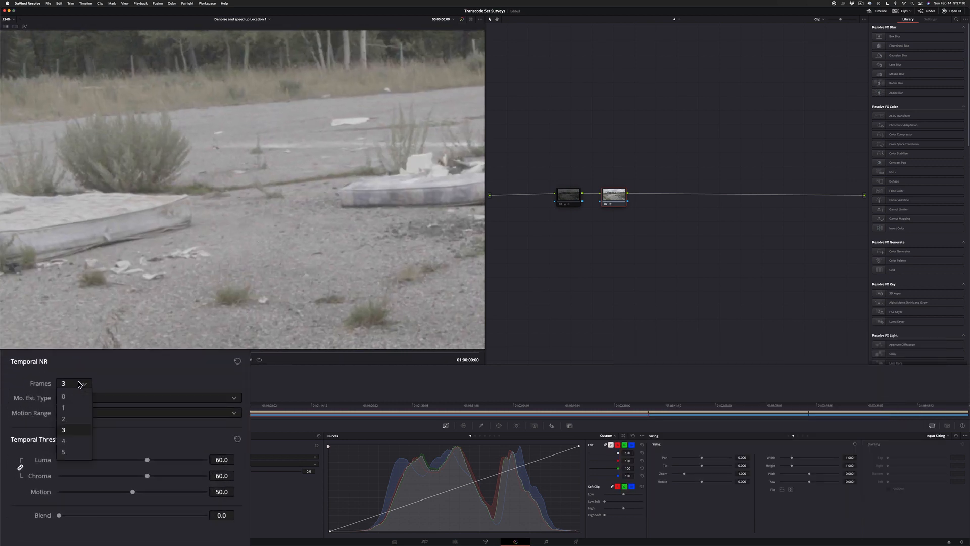
pyautogui.click(76, 399)
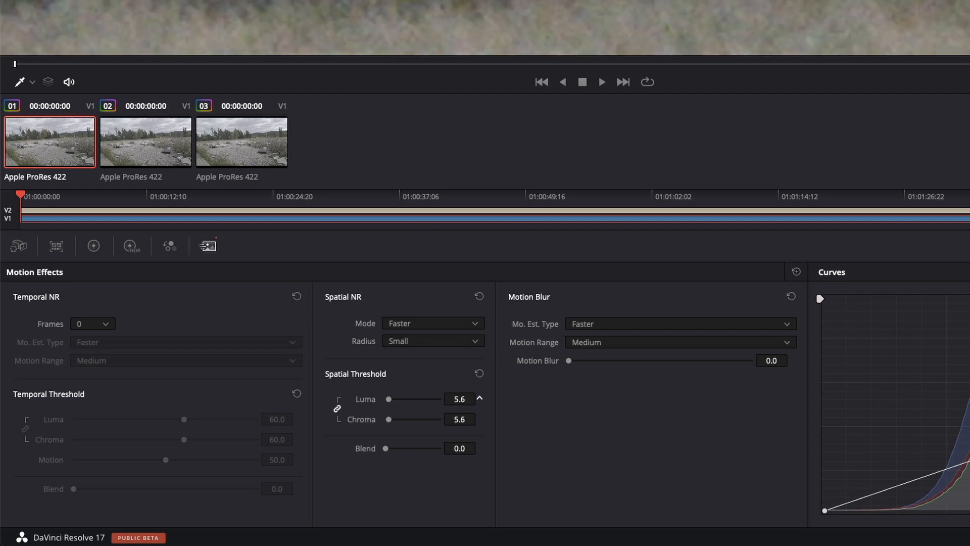
pyautogui.moveTo(475, 398); pyautogui.dragTo(491, 398)
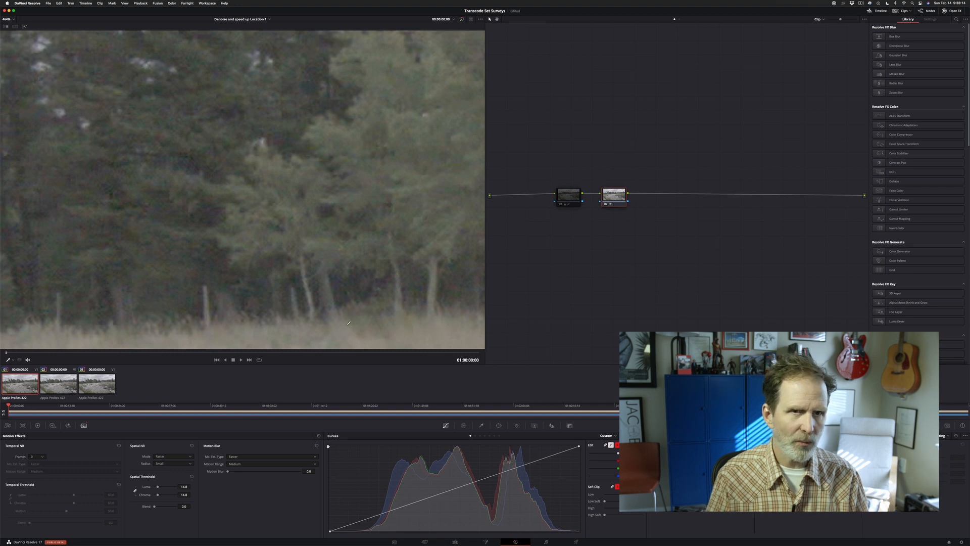
# Examine the trees up close to judge the detail and artifacts left by spatial noise reduction
pyautogui.scroll(-4, 373, 165)
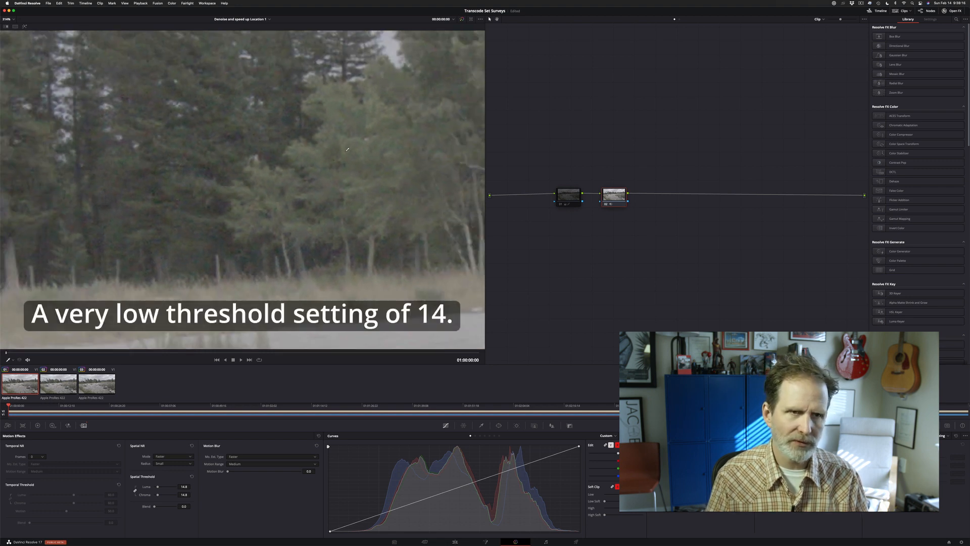
pyautogui.moveTo(340, 149); pyautogui.dragTo(396, 259, button='middle')
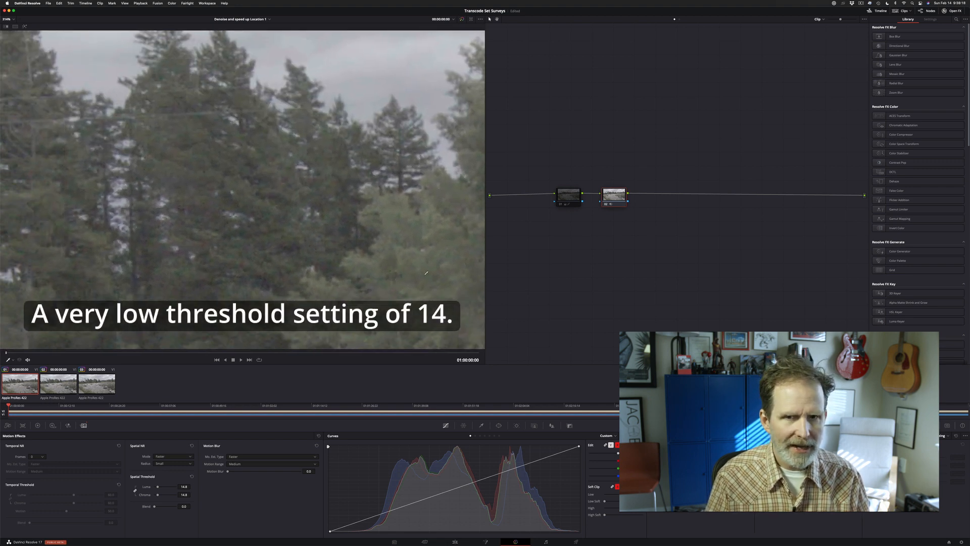
pyautogui.scroll(6, 426, 272)
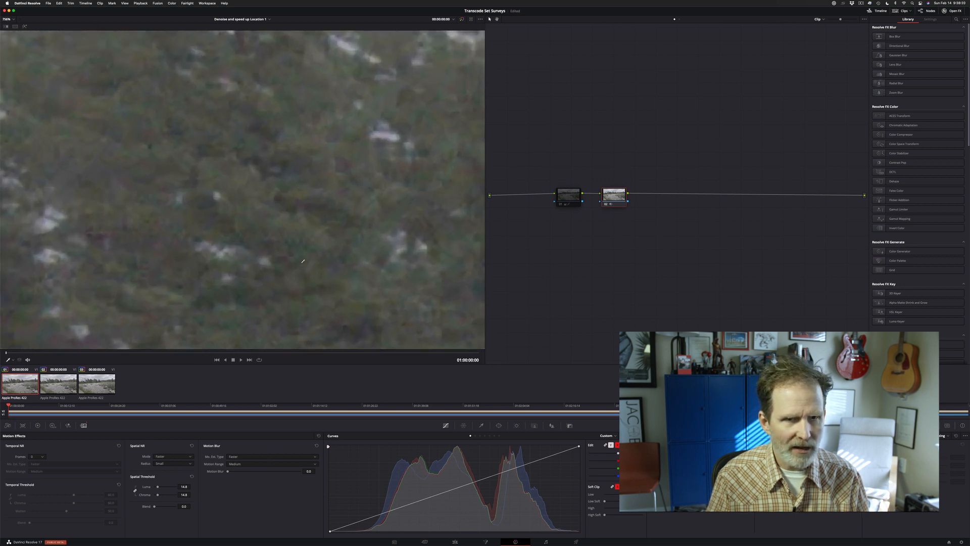
pyautogui.moveTo(317, 247); pyautogui.dragTo(291, 157, button='middle')
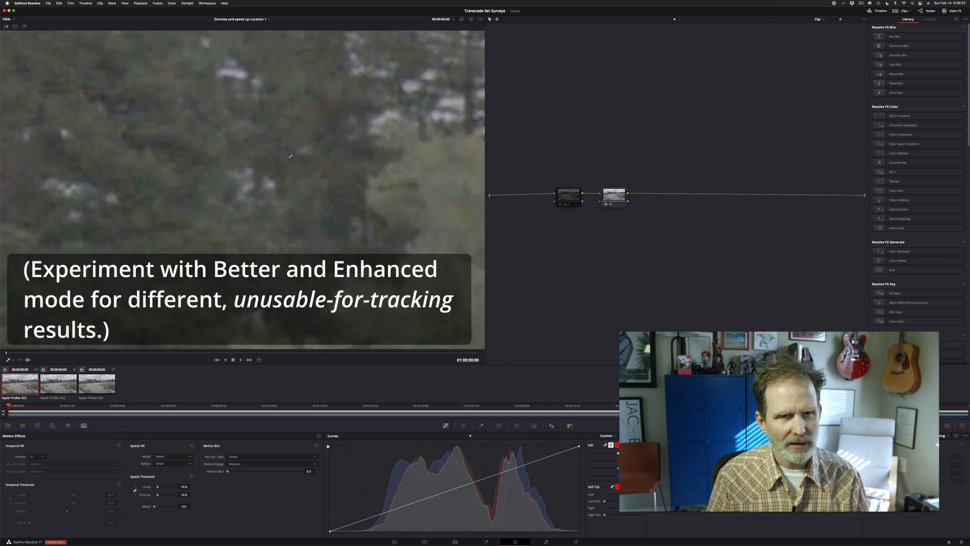
pyautogui.moveTo(293, 189); pyautogui.dragTo(131, 152, button='middle')
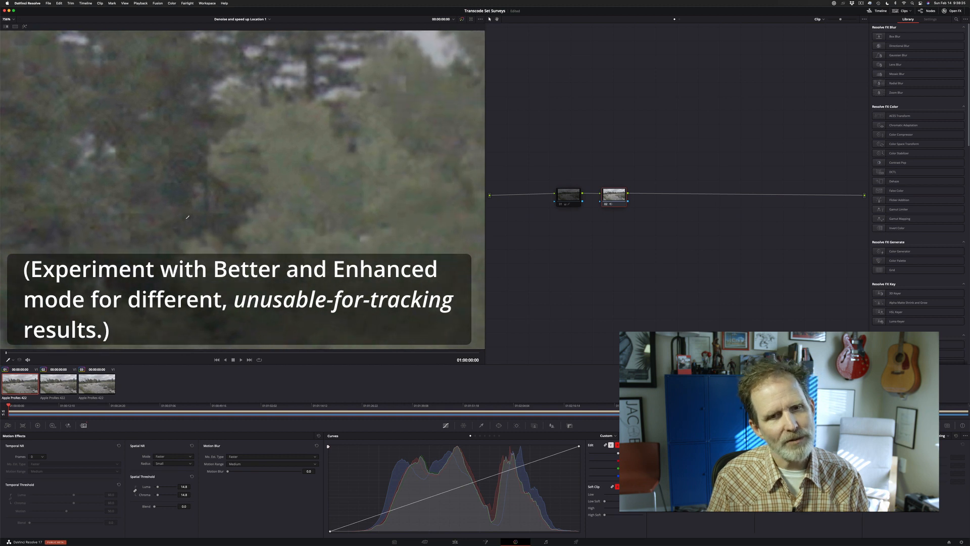
pyautogui.moveTo(291, 249); pyautogui.dragTo(209, 222, button='middle')
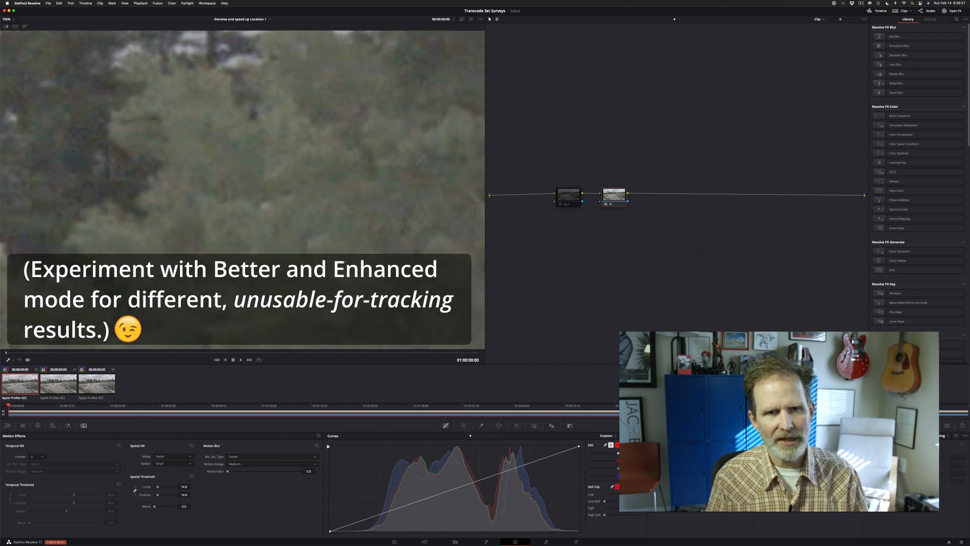
pyautogui.moveTo(343, 275); pyautogui.dragTo(266, 177, button='middle')
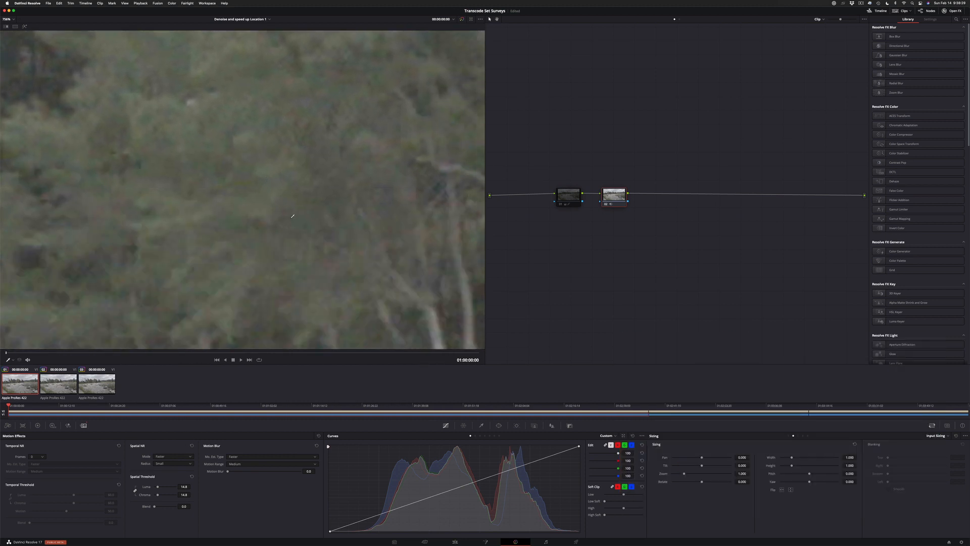
pyautogui.moveTo(292, 216); pyautogui.dragTo(282, 132, button='middle')
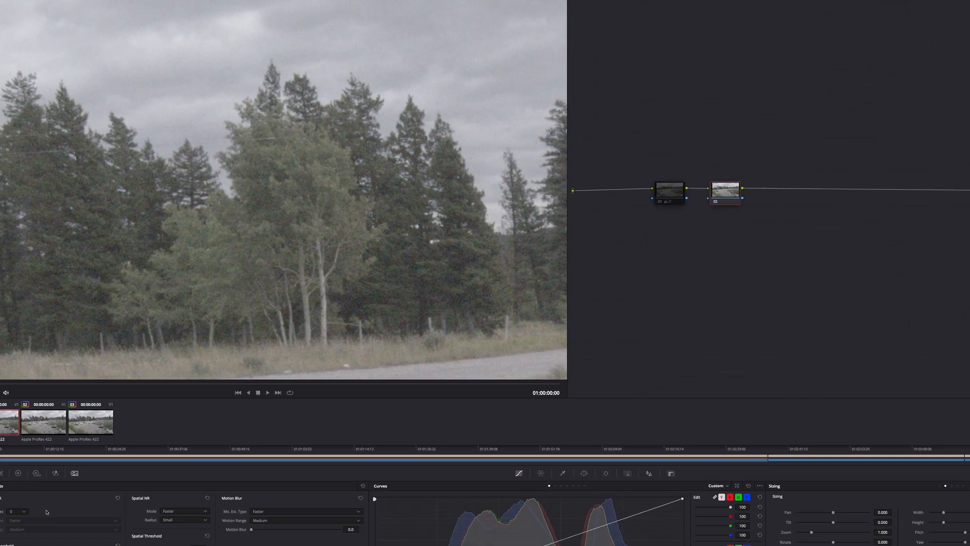
# Set the Temporal NR frames to 3 and raise the linked temporal luma and chroma thresholds to 100
pyautogui.click(34, 458)
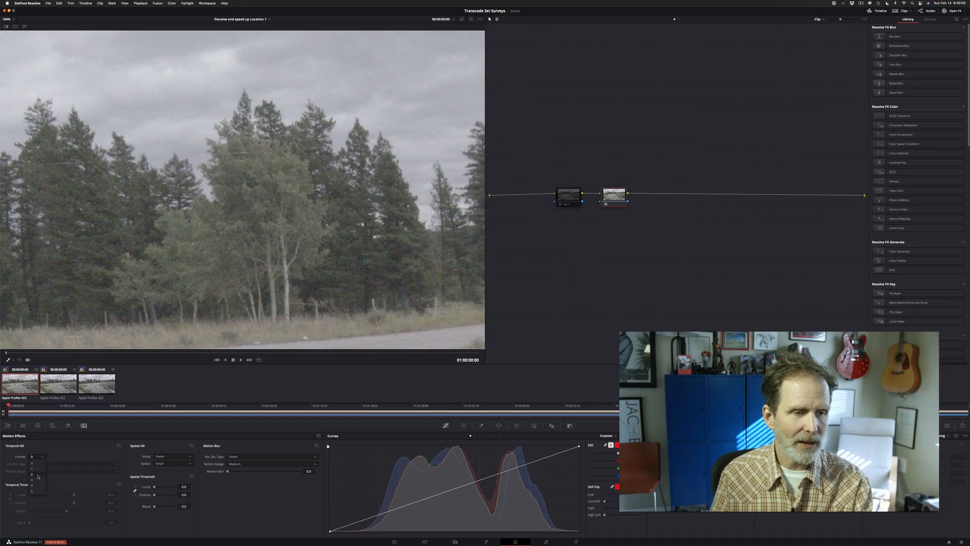
pyautogui.click(32, 480)
pyautogui.moveTo(202, 311); pyautogui.dragTo(325, 218, button='middle')
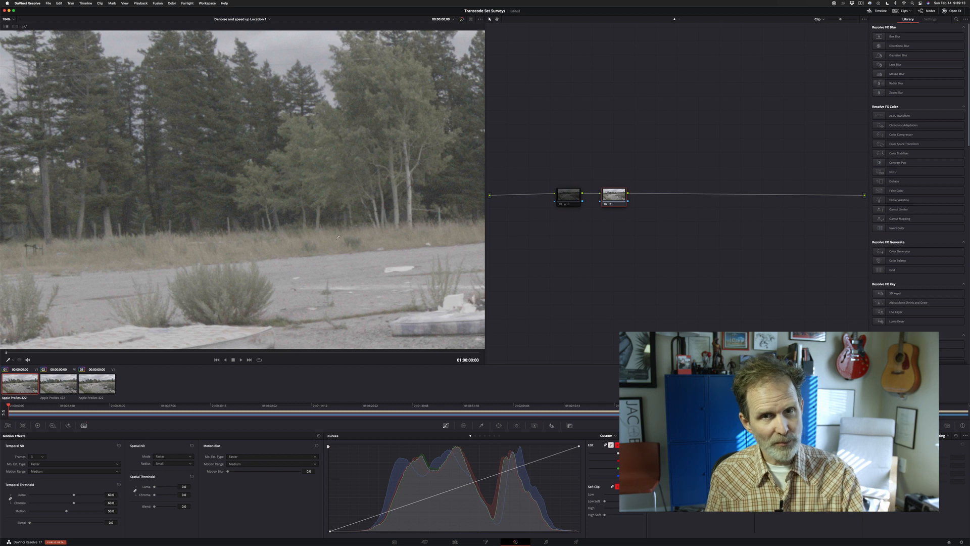
pyautogui.scroll(3, 434, 220)
pyautogui.scroll(4, 434, 220)
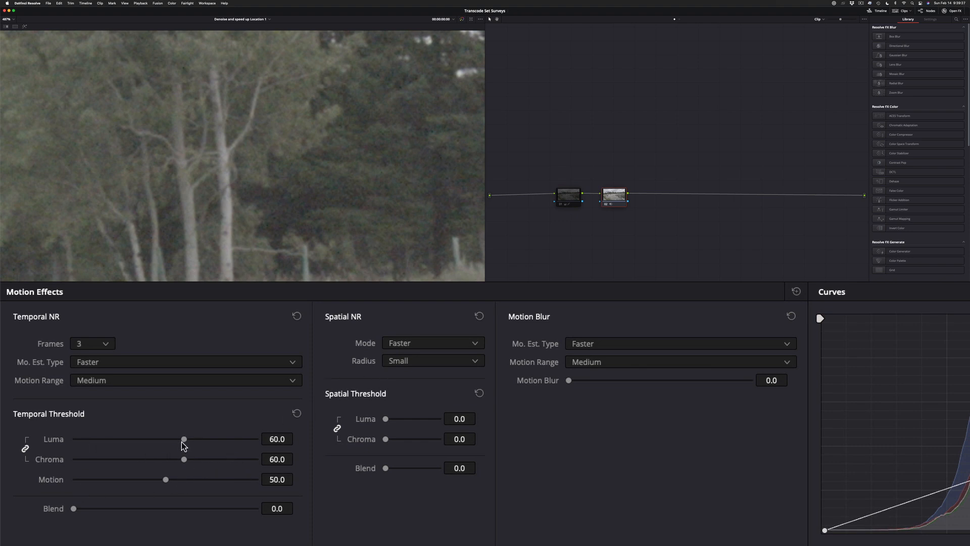
pyautogui.moveTo(181, 442); pyautogui.dragTo(336, 446)
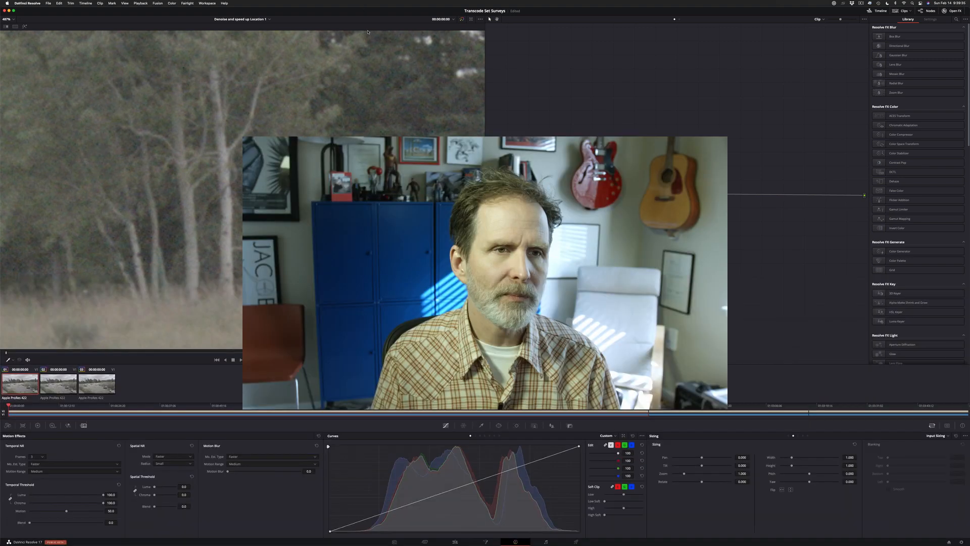
pyautogui.scroll(-5, 368, 32)
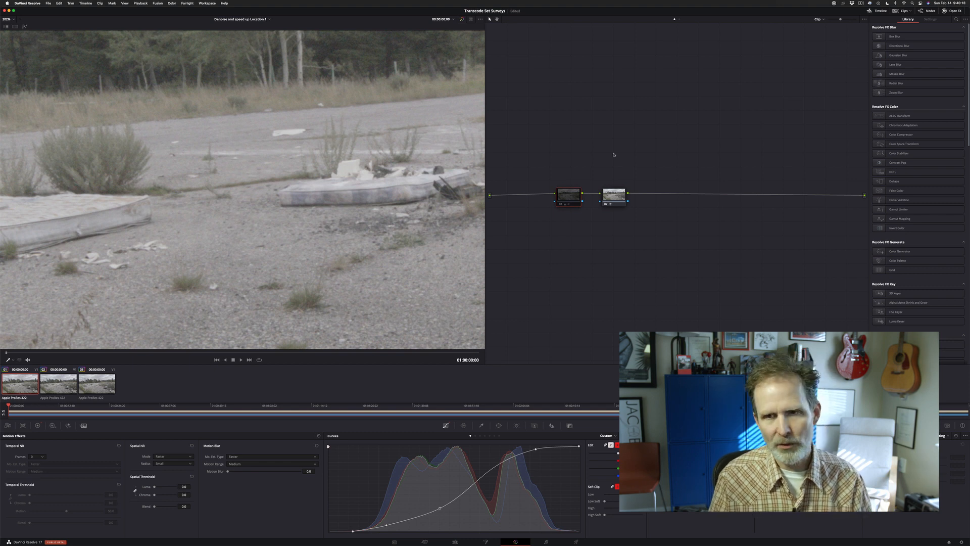
# Copy the first clip's second-node denoise settings onto the second clip's second node, and select the third clip
pyautogui.click(619, 199)
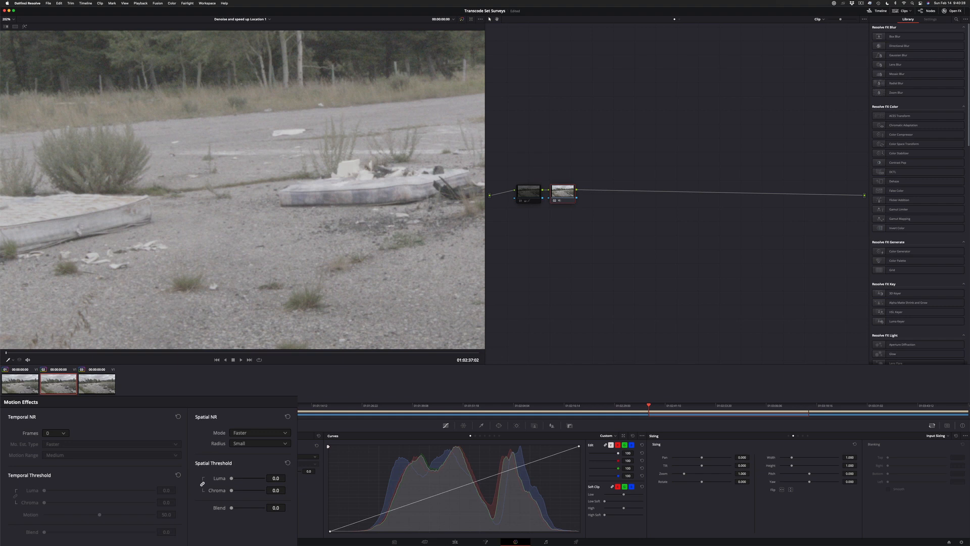
pyautogui.press('super+z')
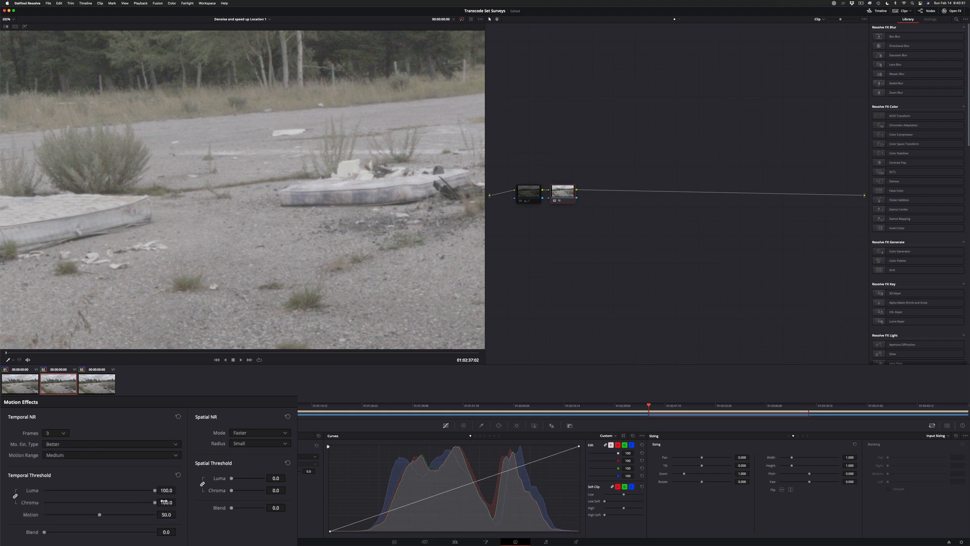
pyautogui.click(111, 391)
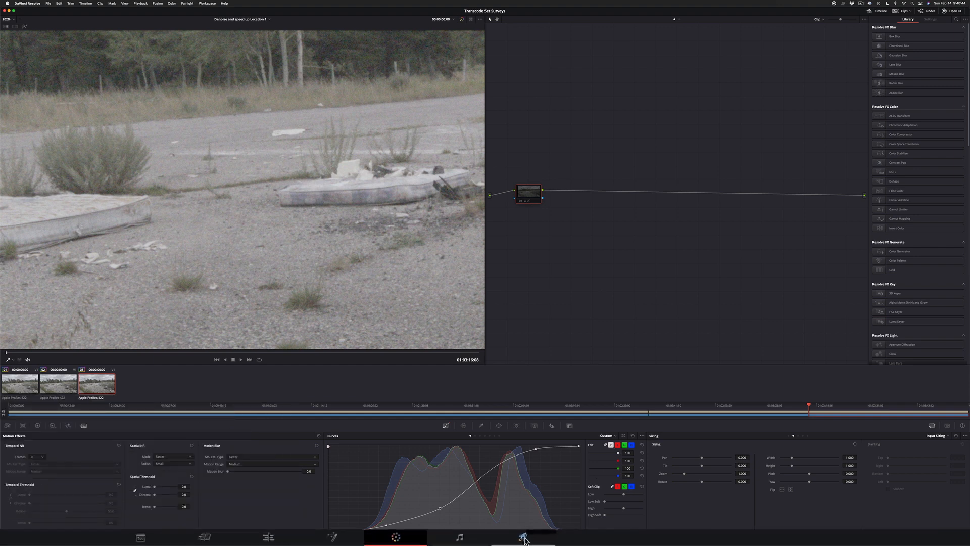
# Switch to the delivery page and set the render to Single clip
pyautogui.click(481, 535)
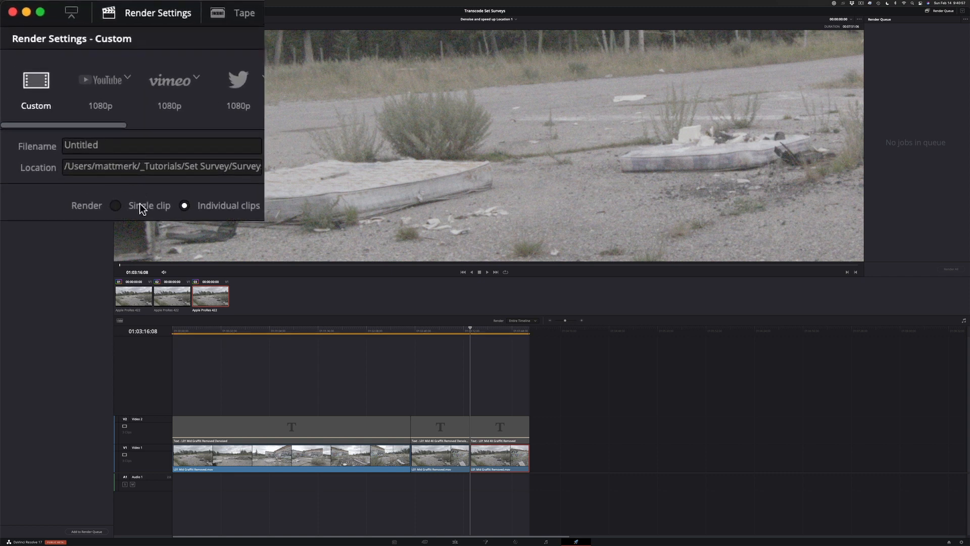
pyautogui.click(144, 205)
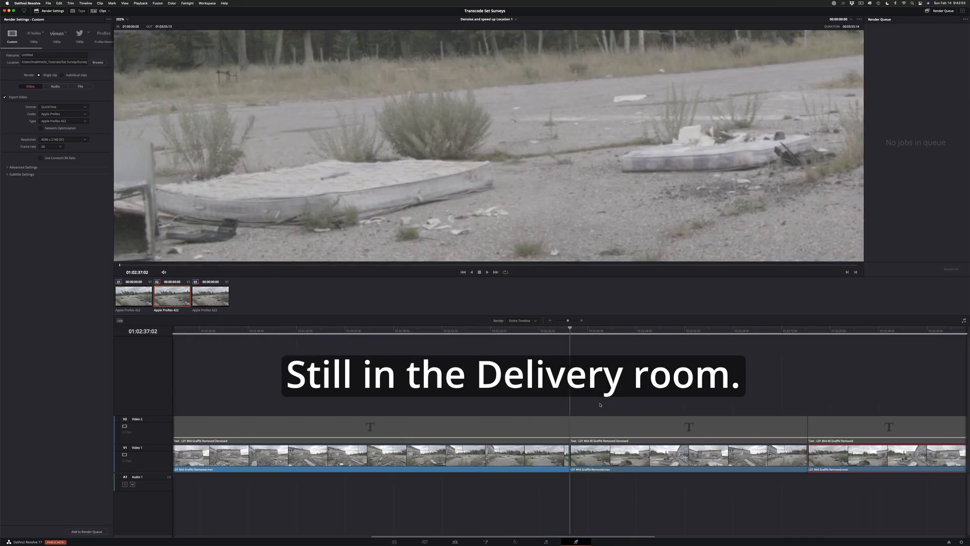
# Limit the render range to the first clip by setting the out point on its last frame at 01:02:37:01
pyautogui.moveTo(575, 330)
pyautogui.mouseDown()
pyautogui.moveTo(533, 331)
pyautogui.moveTo(578, 333)
pyautogui.moveTo(553, 333)
pyautogui.moveTo(578, 335)
pyautogui.moveTo(570, 338)
pyautogui.mouseUp()
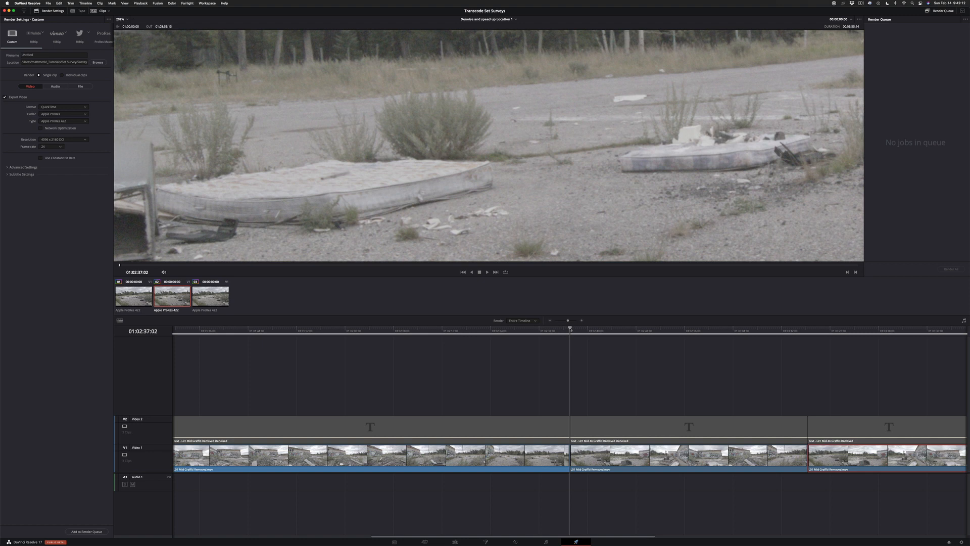
pyautogui.press('o')
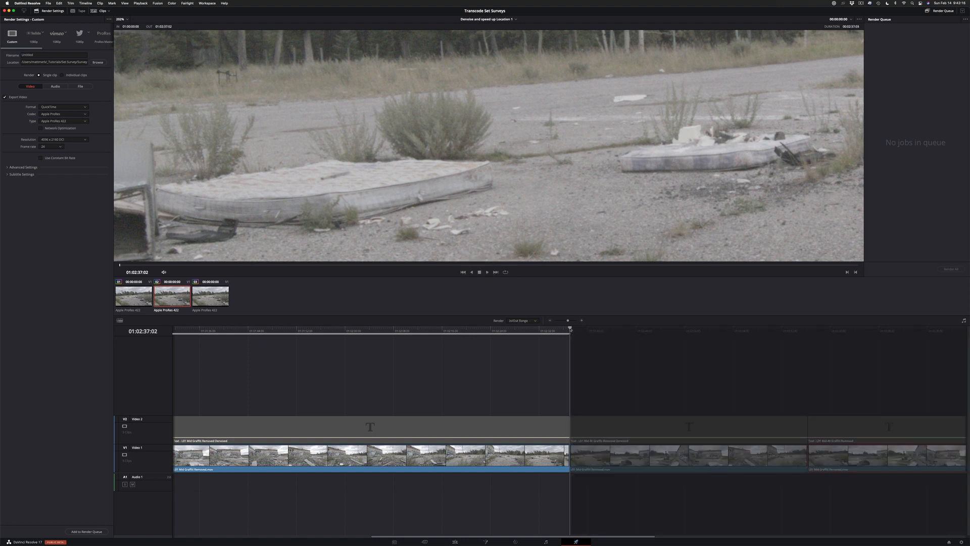
pyautogui.keyDown('alt'); pyautogui.scroll(10, 571, 330); pyautogui.keyUp('alt')
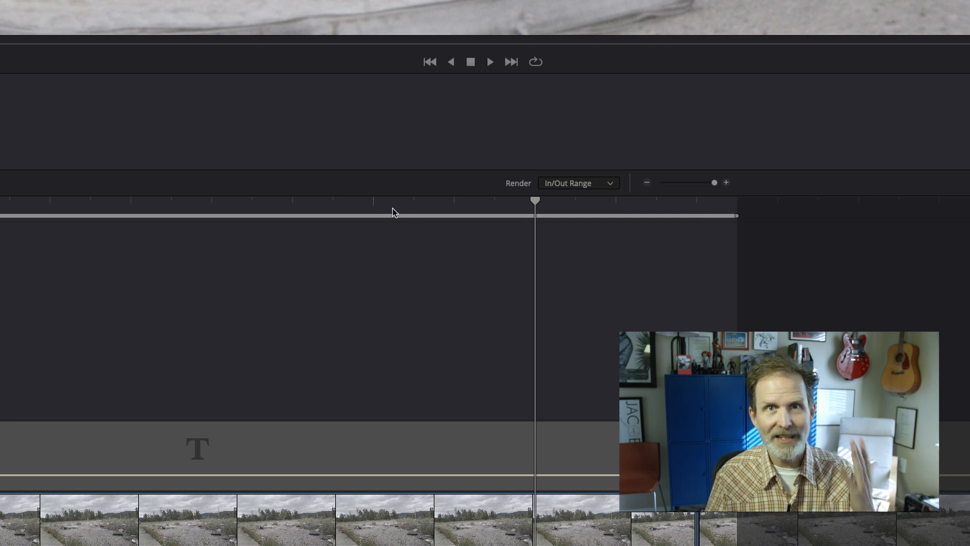
pyautogui.click(704, 203)
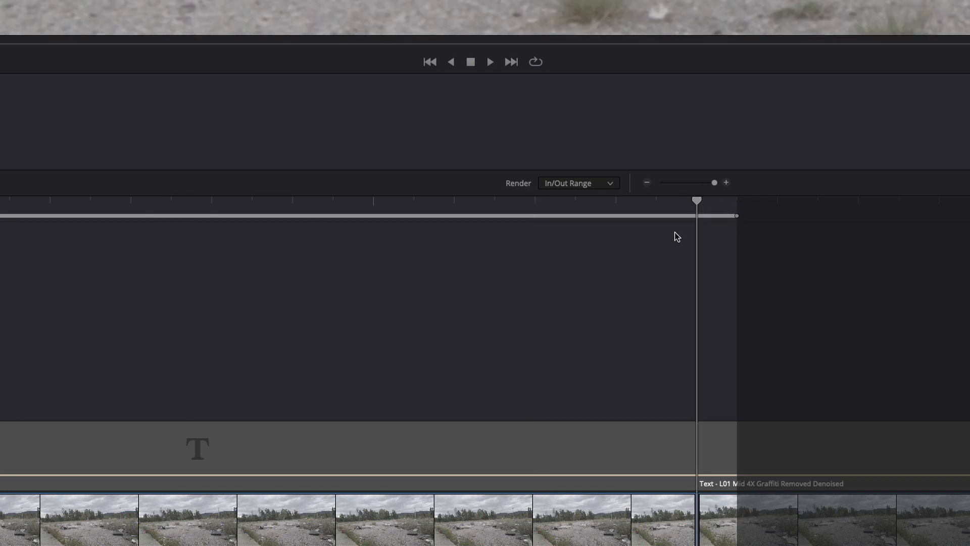
pyautogui.press('Left')
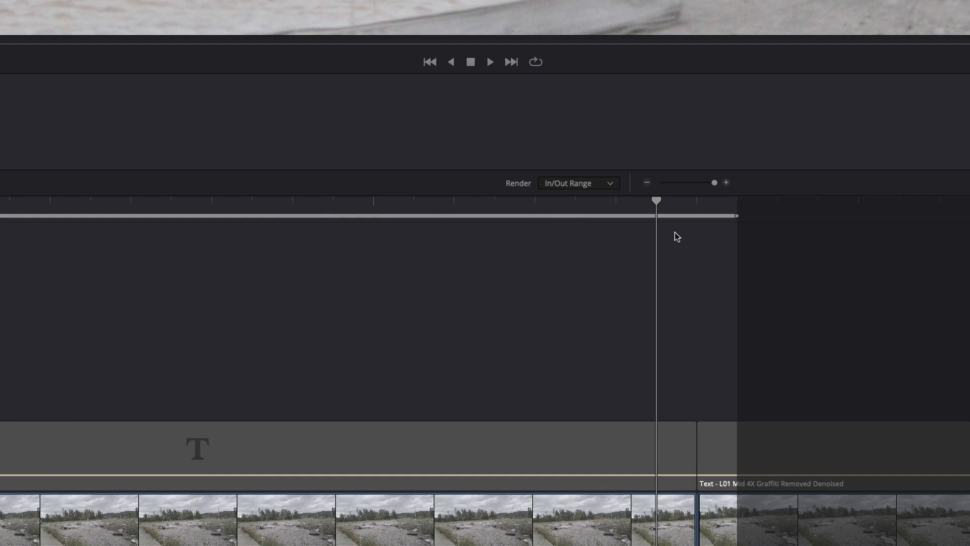
pyautogui.press('o')
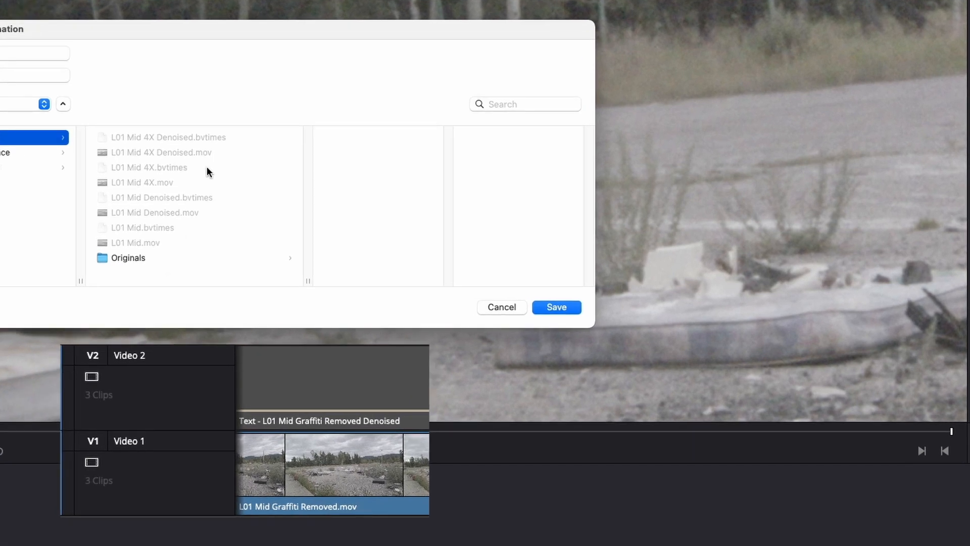
# Save the output as L01 Mid Denoised.mov in the C500 folder and add the job to the render queue
pyautogui.click(151, 211)
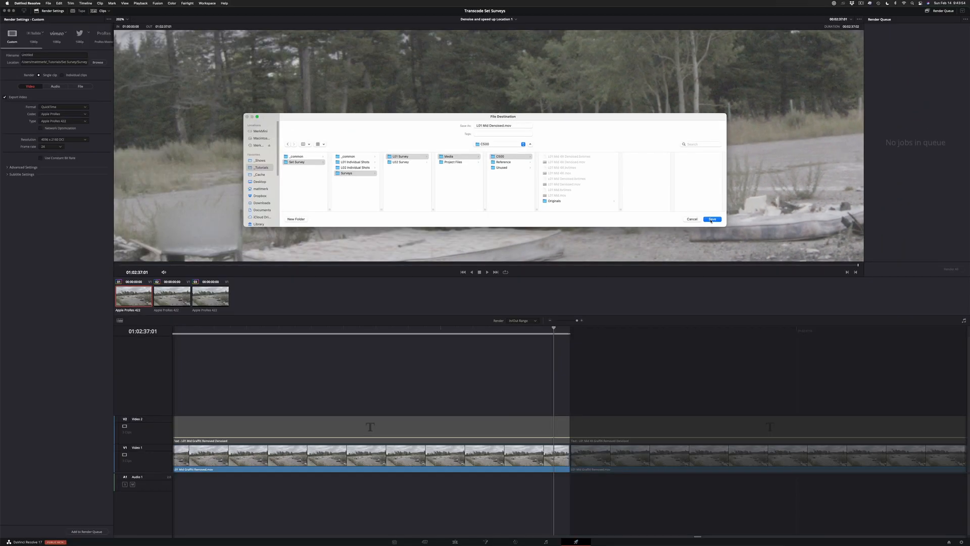
pyautogui.click(556, 307)
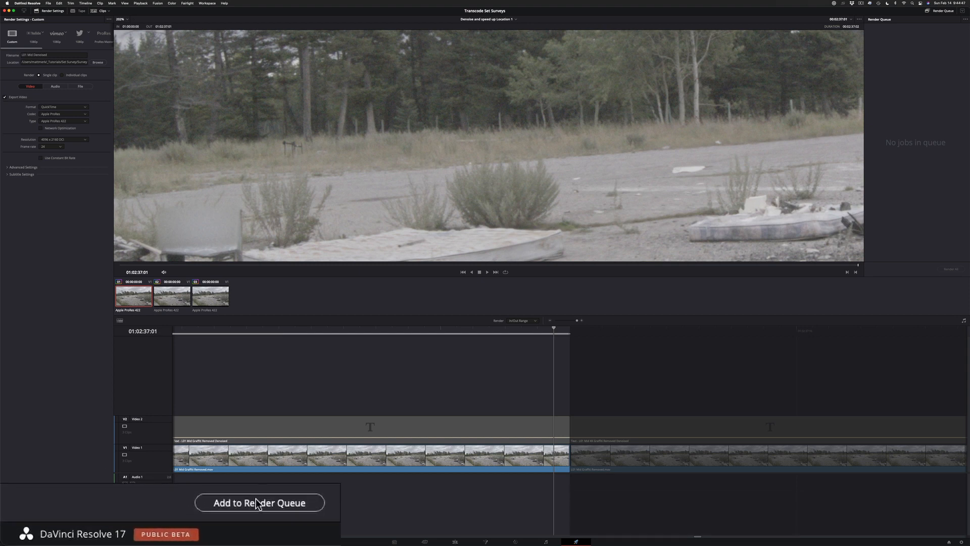
pyautogui.click(85, 530)
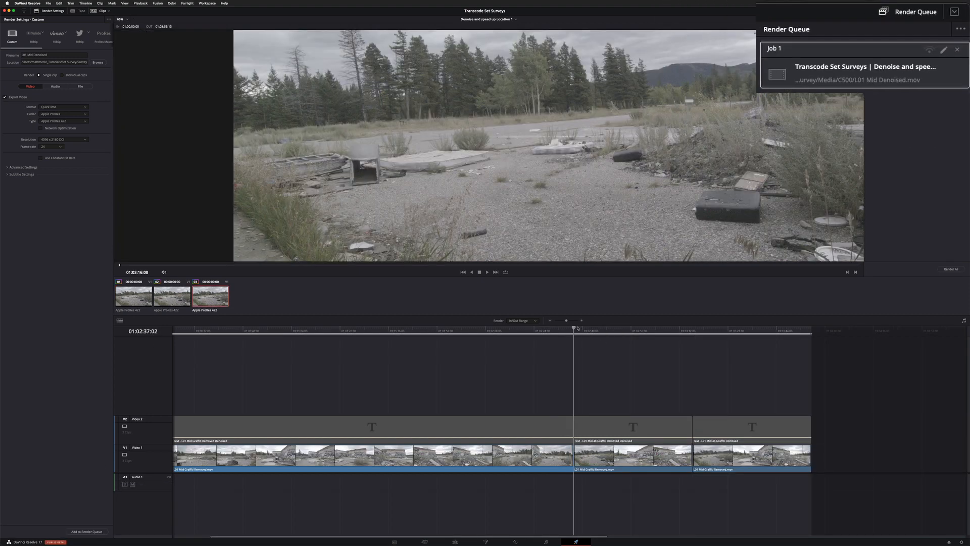
# Set the render range to only the 4X denoised clip, from 01:02:37:02 to its last frame
pyautogui.click(580, 328)
pyautogui.press('i')
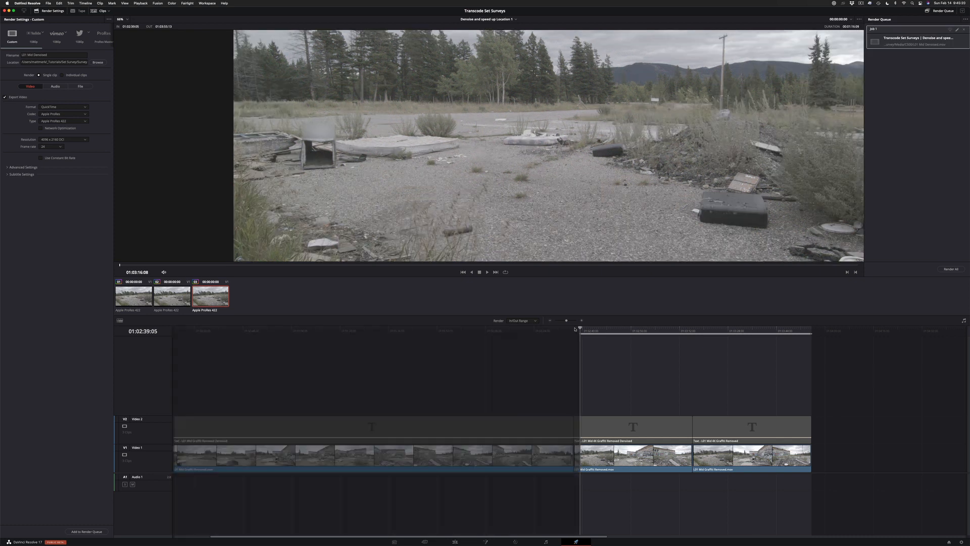
pyautogui.click(574, 329)
pyautogui.press('i')
pyautogui.click(691, 329)
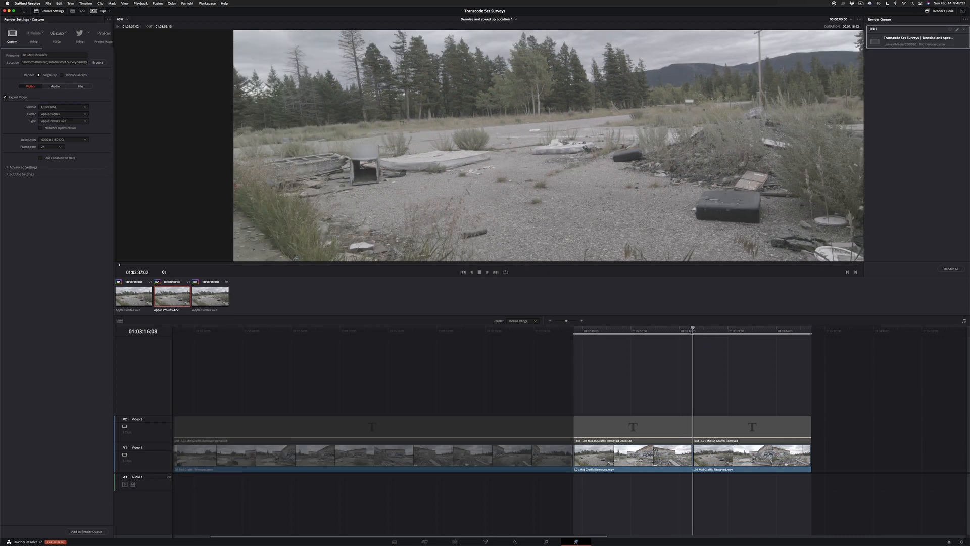
pyautogui.press('o')
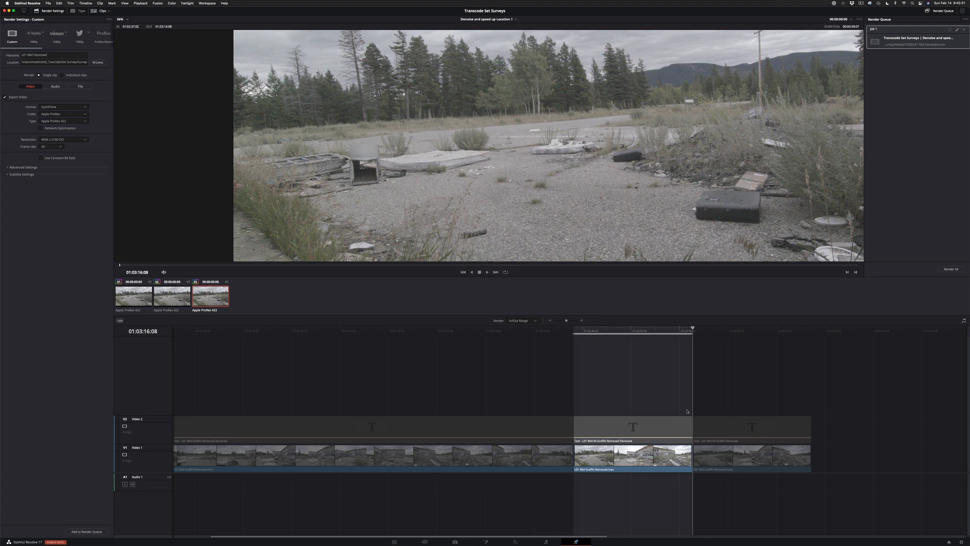
pyautogui.press('super+plus')
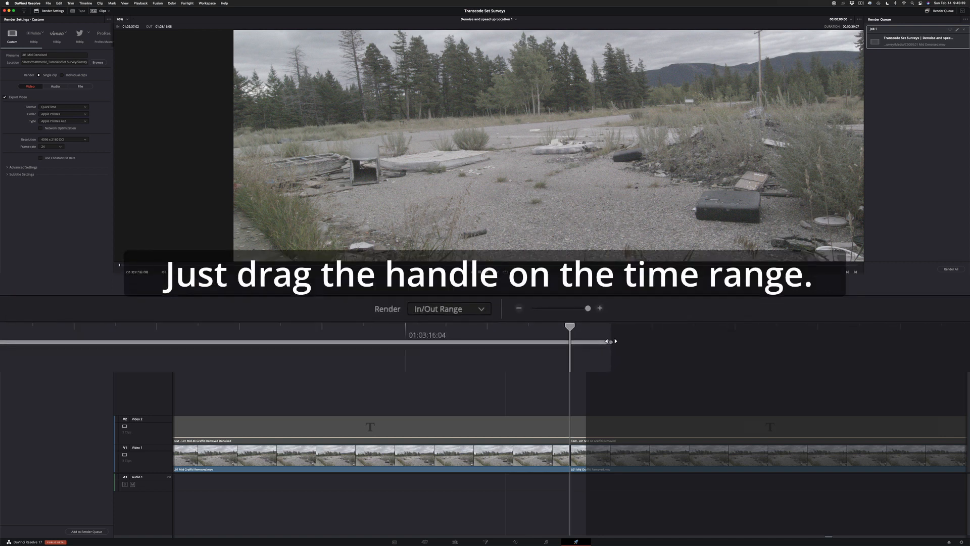
pyautogui.moveTo(587, 333); pyautogui.dragTo(570, 333)
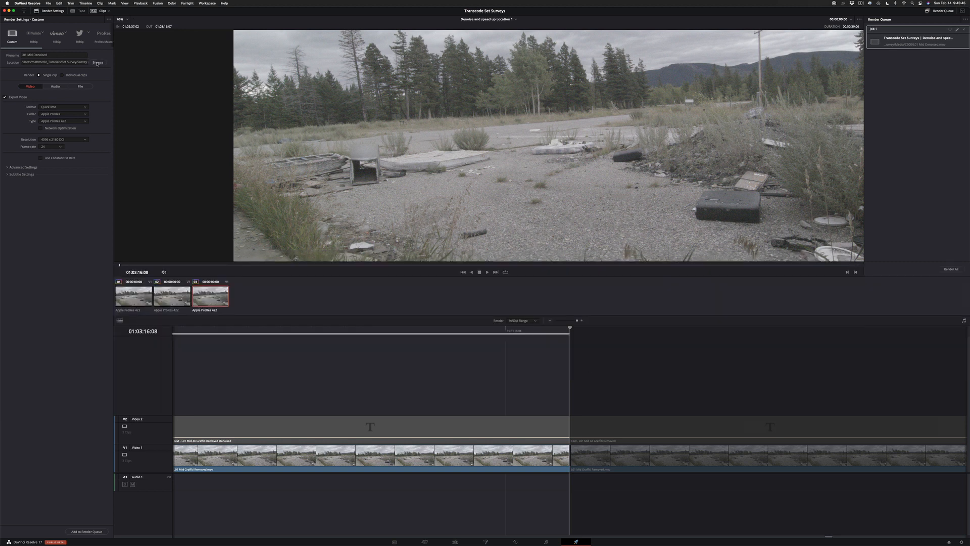
# Save the output as L01 Mid 4X Denoised.mov in the C500 folder and add the job to the render queue
pyautogui.click(97, 62)
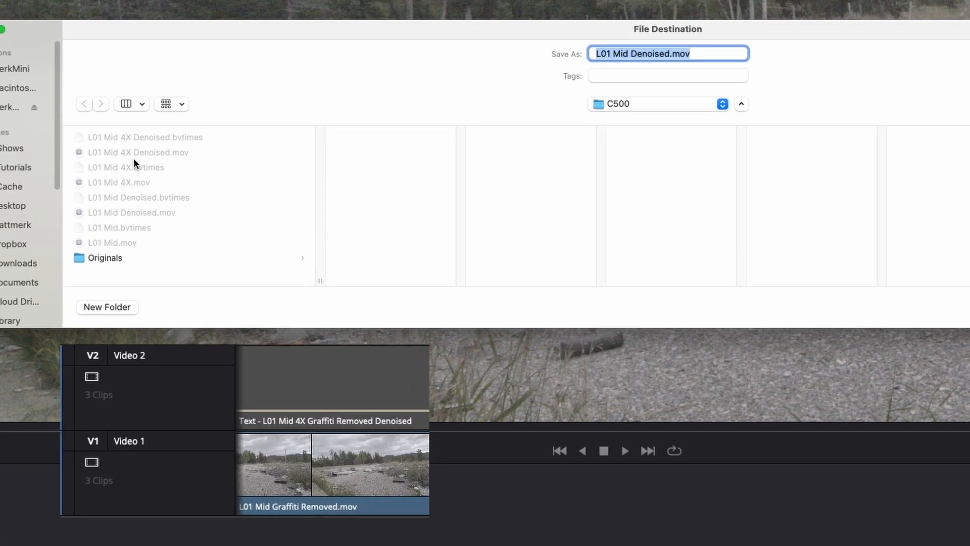
pyautogui.click(133, 152)
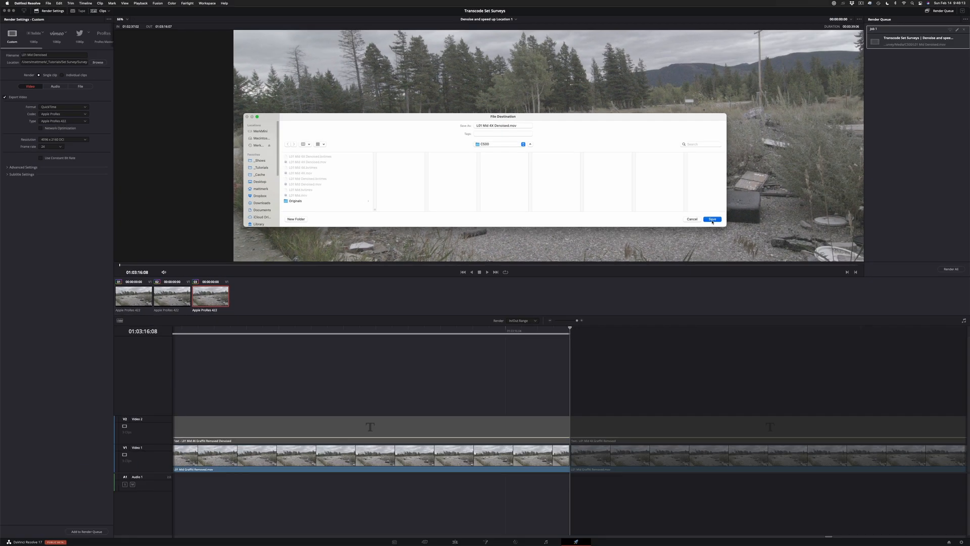
pyautogui.click(713, 219)
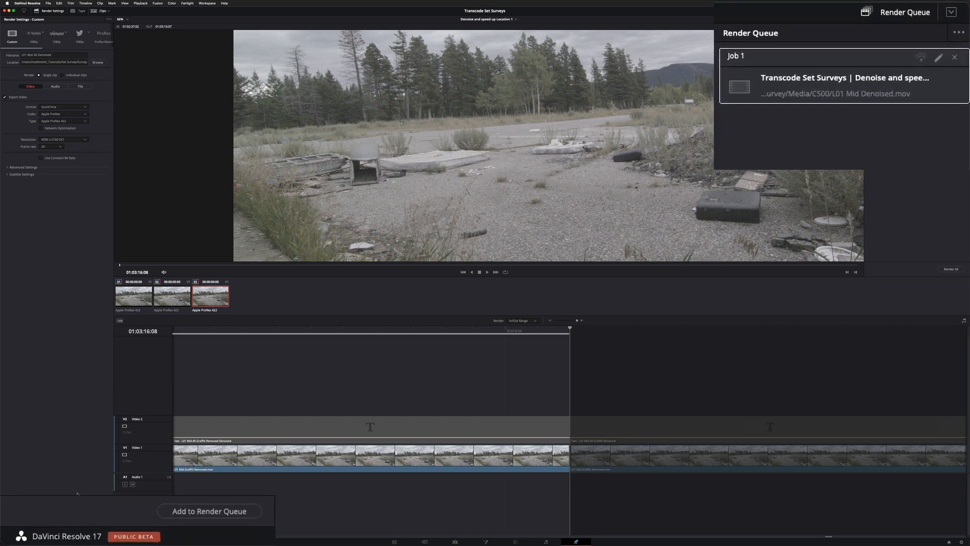
pyautogui.click(242, 505)
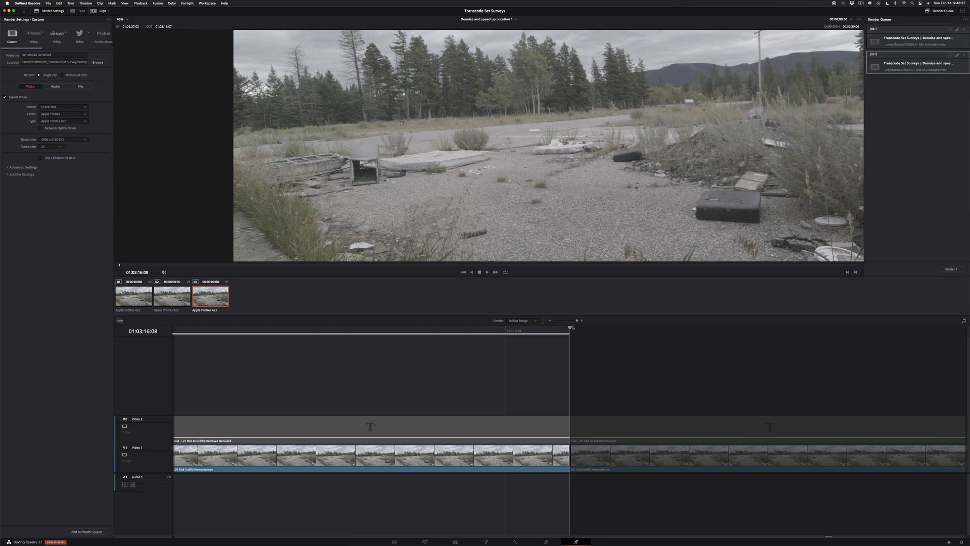
# Set the render range to only the third clip, from 01:03:16:08 to its last frame, checking its end up close
pyautogui.press('i')
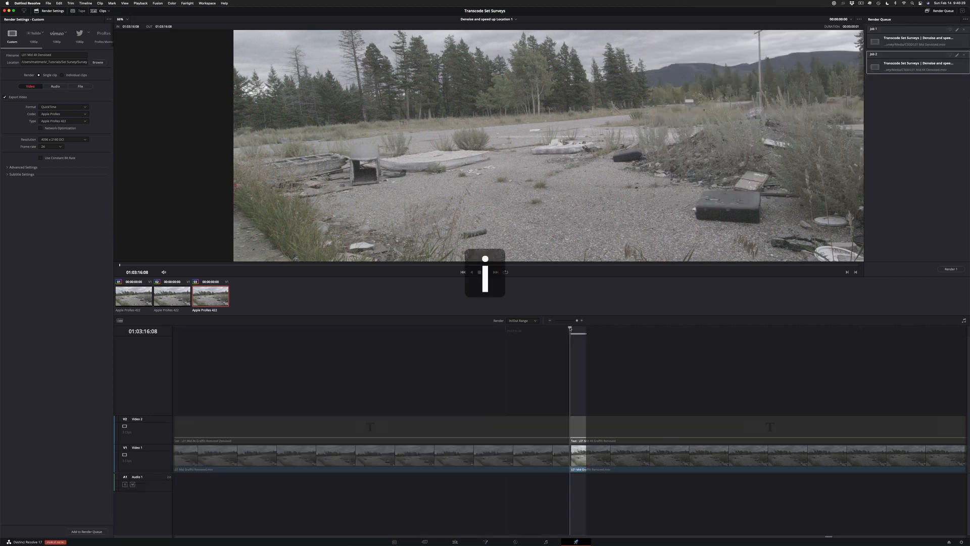
pyautogui.press('super+minus')
pyautogui.press('super+minus')
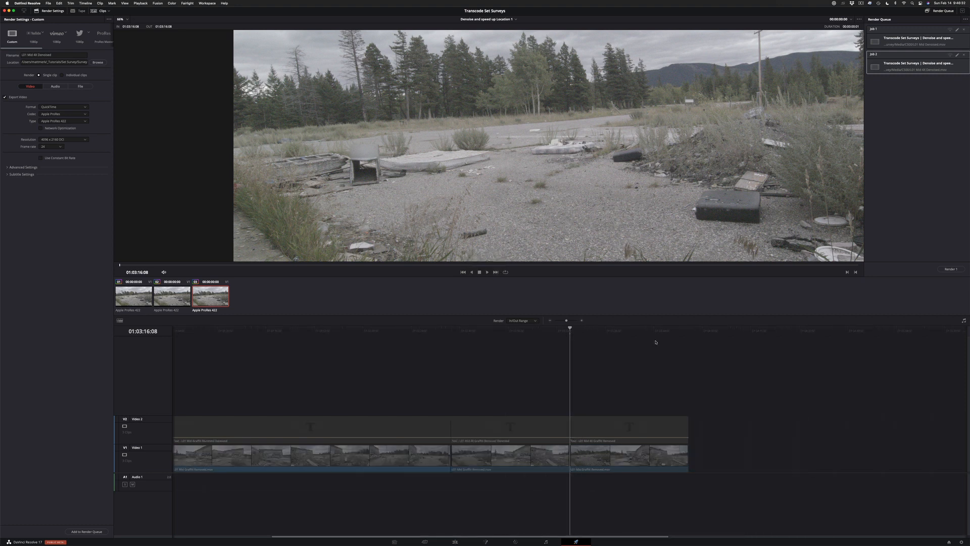
pyautogui.click(689, 333)
pyautogui.press('o')
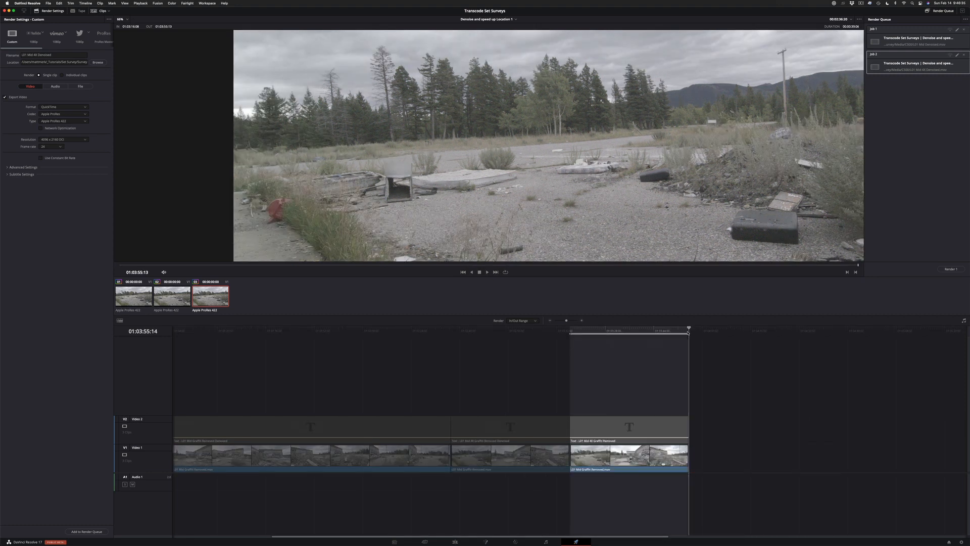
pyautogui.press('super+equal')
pyautogui.press('super+equal')
pyautogui.press('super+equal')
pyautogui.press('super+equal')
pyautogui.press('super+equal')
pyautogui.press('super+equal')
pyautogui.press('super+equal')
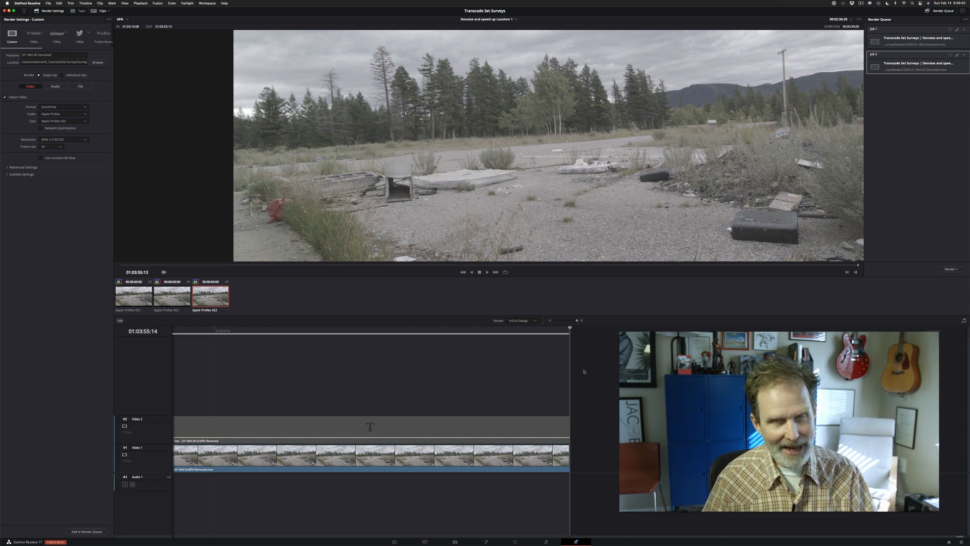
pyautogui.press('super+minus')
pyautogui.press('super+minus')
pyautogui.press('super+minus')
pyautogui.press('super+minus')
pyautogui.press('super+minus')
pyautogui.press('super+minus')
pyautogui.press('super+minus')
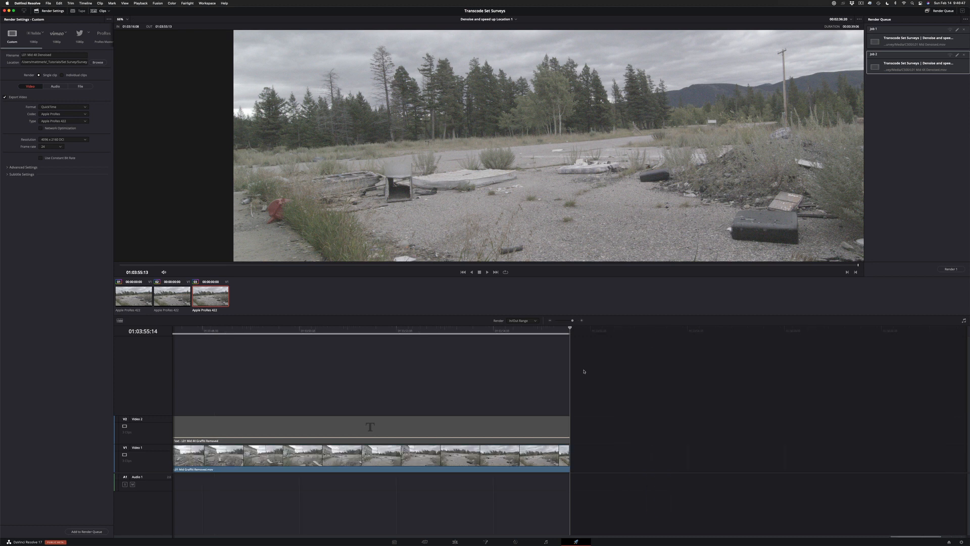
pyautogui.press('super+equal')
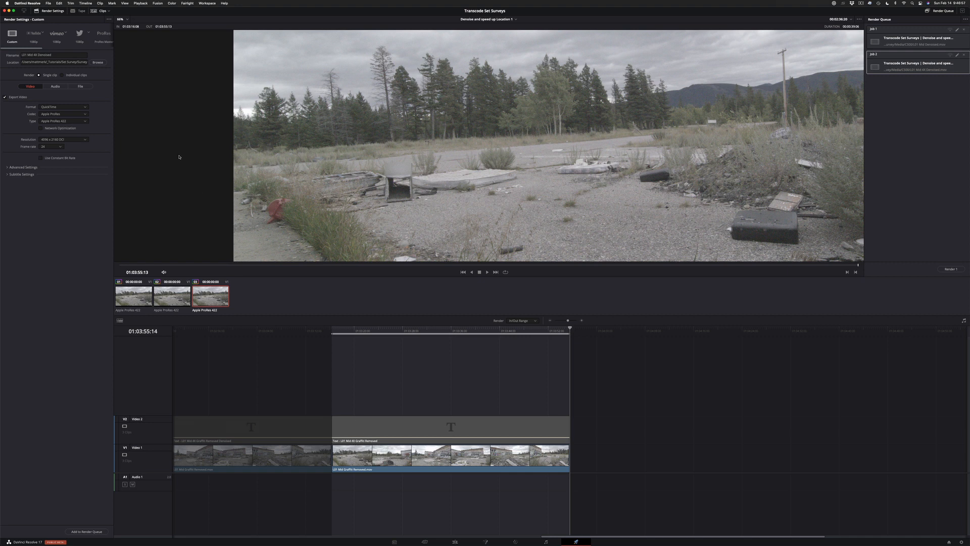
# Save the output as L01 Mid 4X.mov in the C500 folder and add the job to the render queue
pyautogui.click(98, 62)
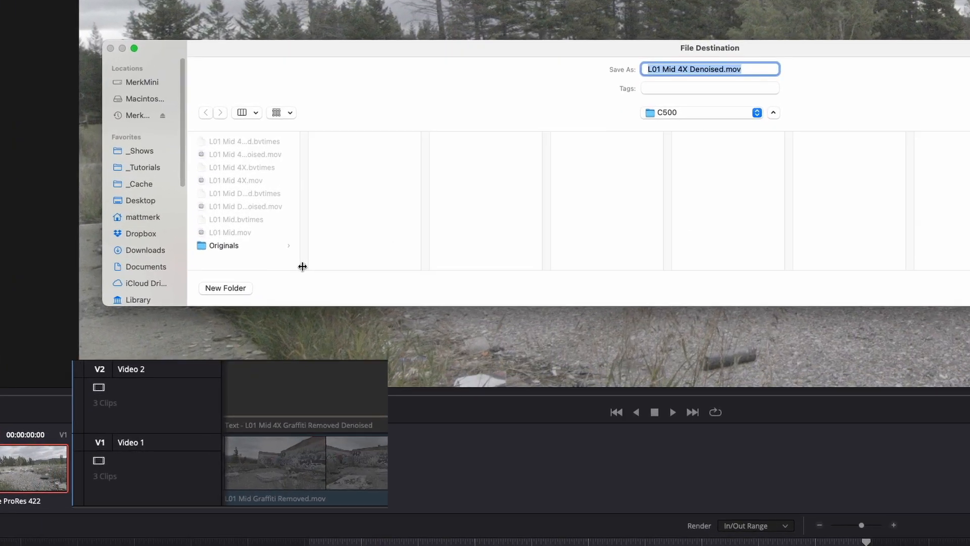
pyautogui.moveTo(329, 209); pyautogui.dragTo(369, 208)
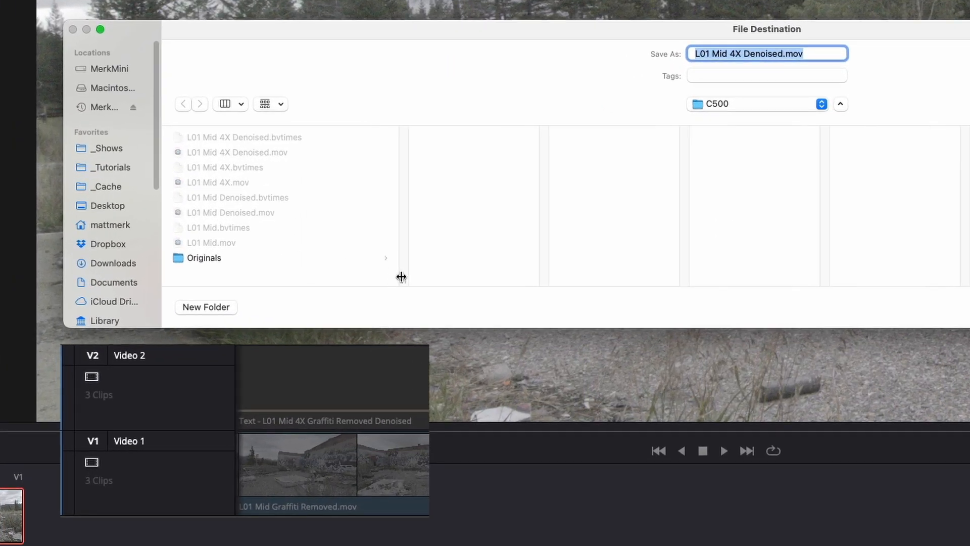
pyautogui.click(222, 183)
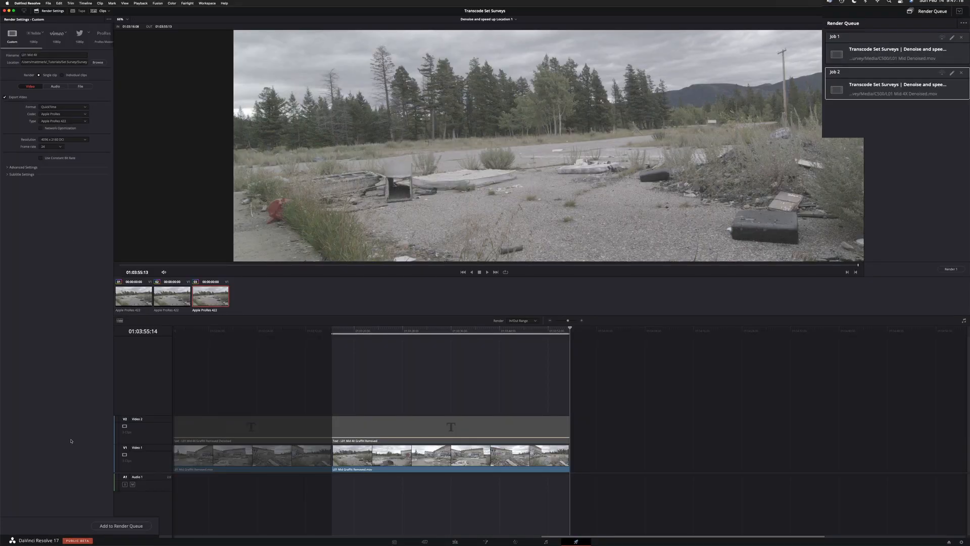
pyautogui.click(86, 531)
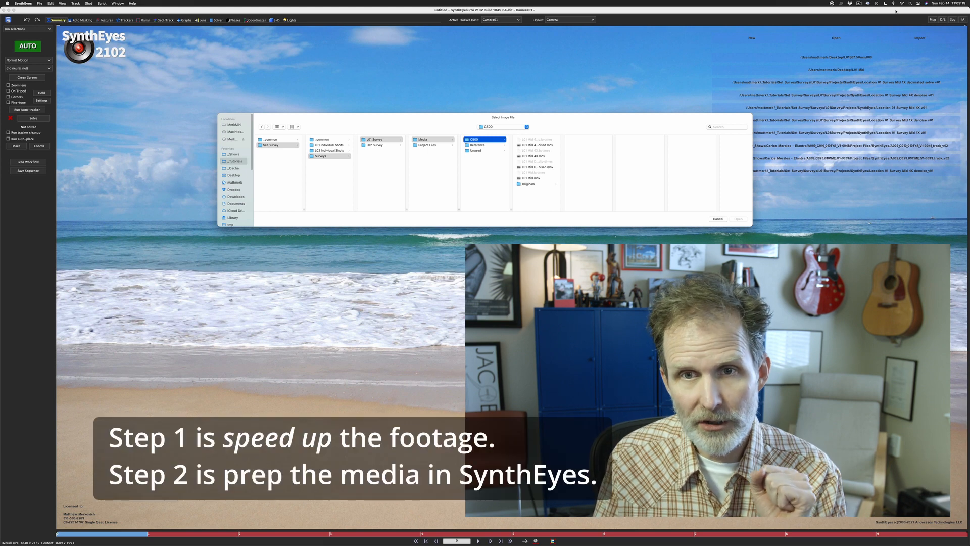
# Switch to SynthEyes and load L01 Mid 4X.mov from the C500 folder as the shot
pyautogui.doubleClick(562, 208)
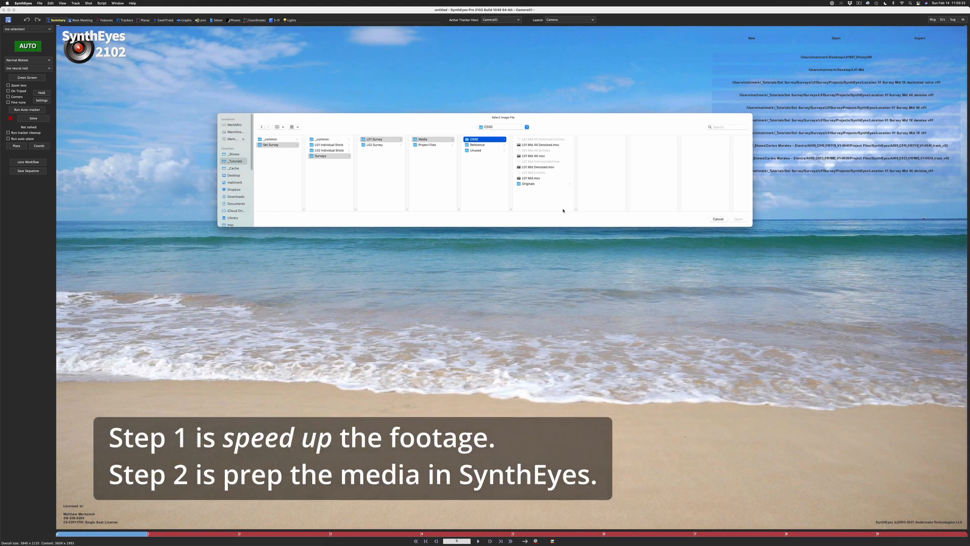
pyautogui.click(535, 156)
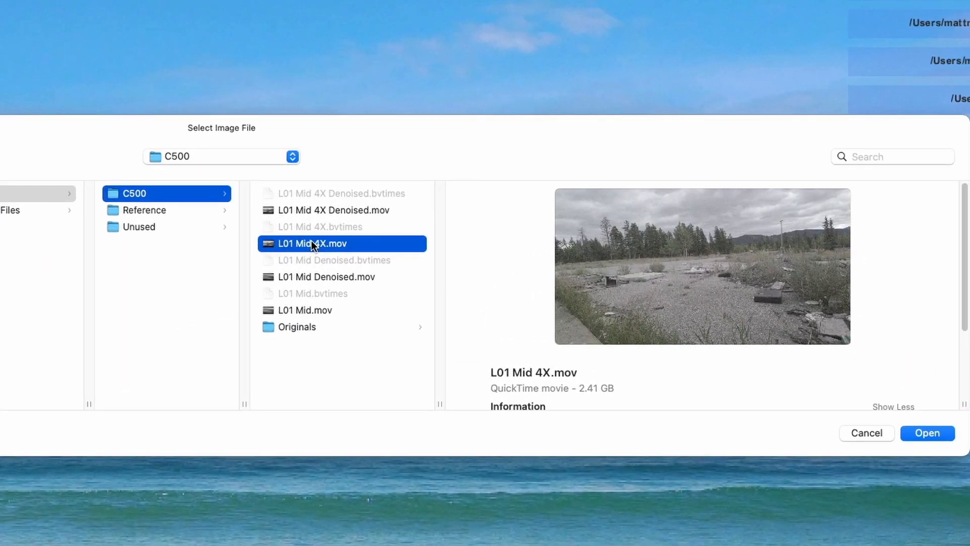
pyautogui.click(943, 435)
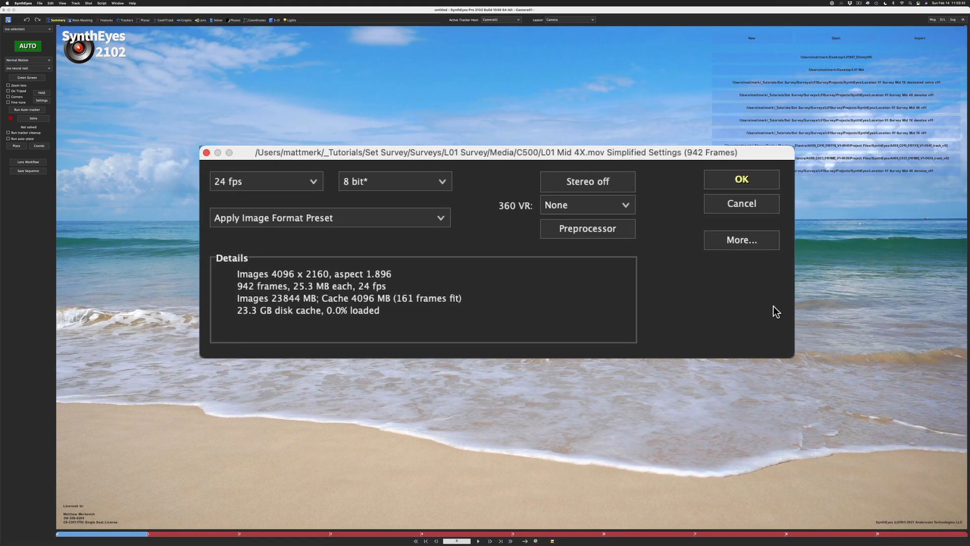
# In the shot's image preprocessor, create a preset named Hicon that affects only the color-related and blur-related elements
pyautogui.click(600, 228)
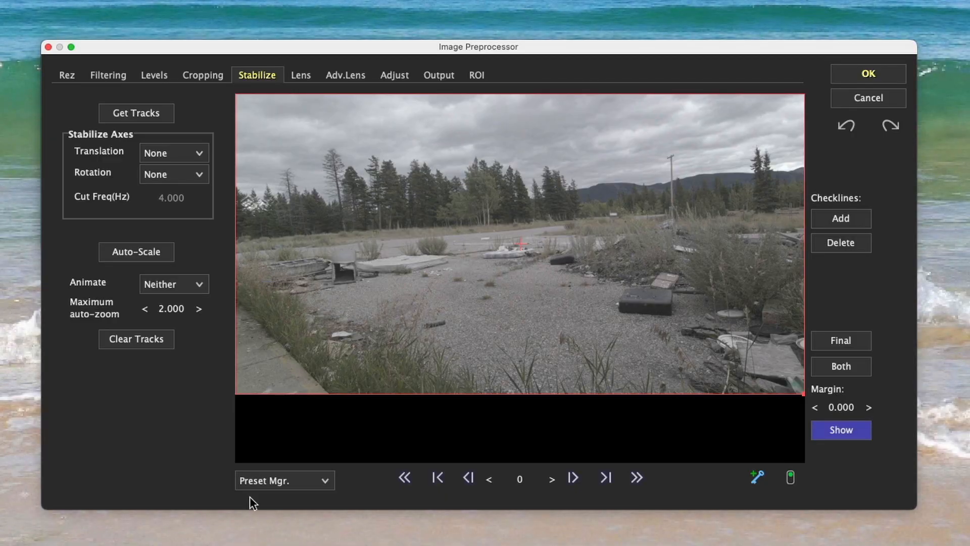
pyautogui.click(299, 479)
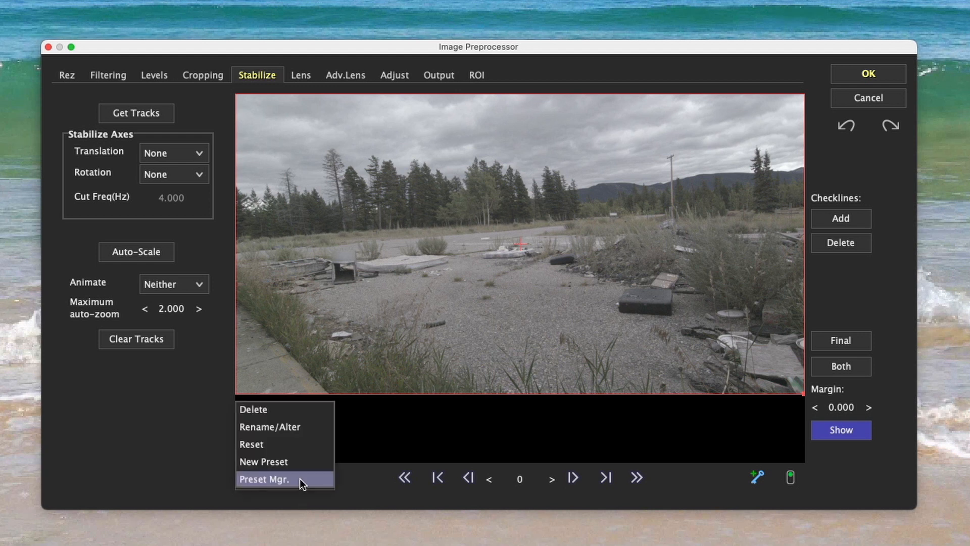
pyautogui.click(299, 461)
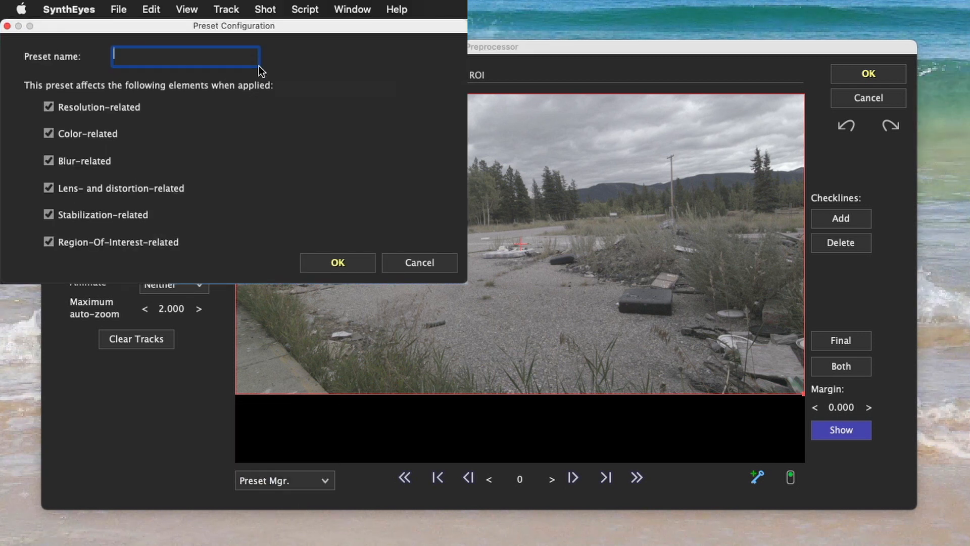
pyautogui.write('Hicon')
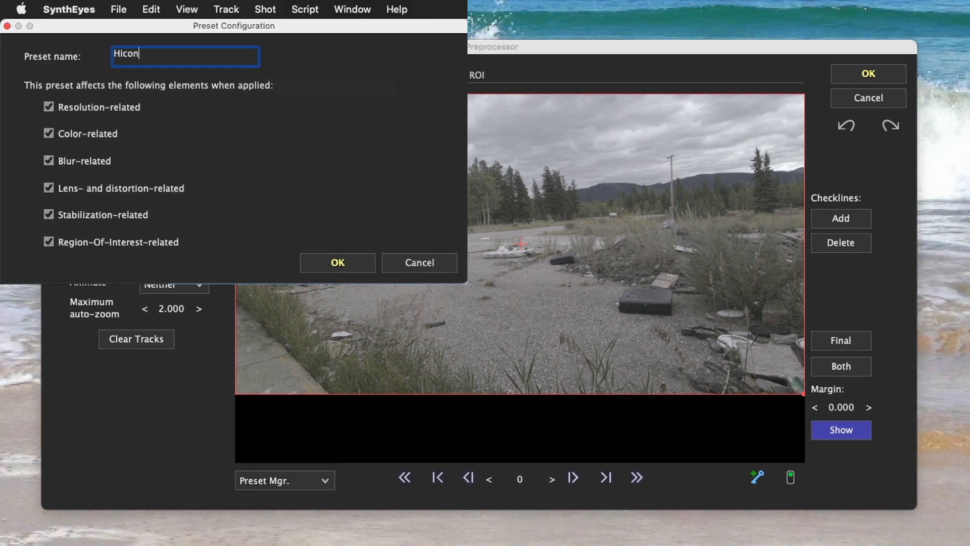
pyautogui.click(71, 106)
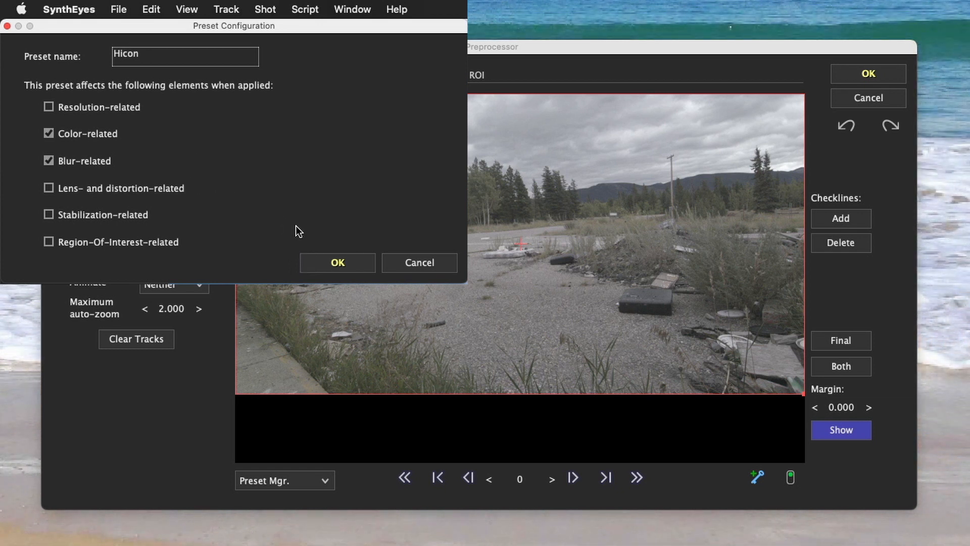
pyautogui.click(314, 259)
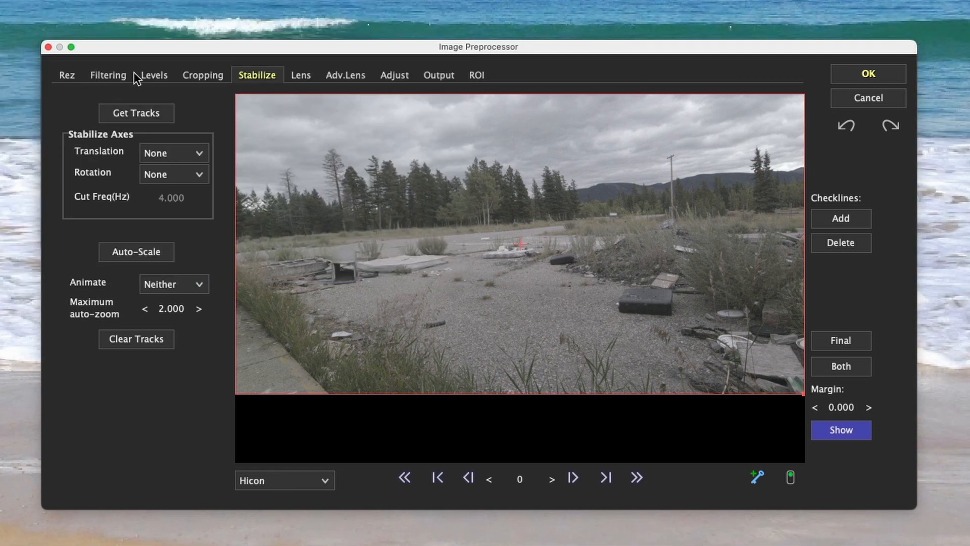
# Raise the shot's contrast in the Hicon preset by setting the High level to 0.75 and Gamma to 0.5
pyautogui.click(150, 75)
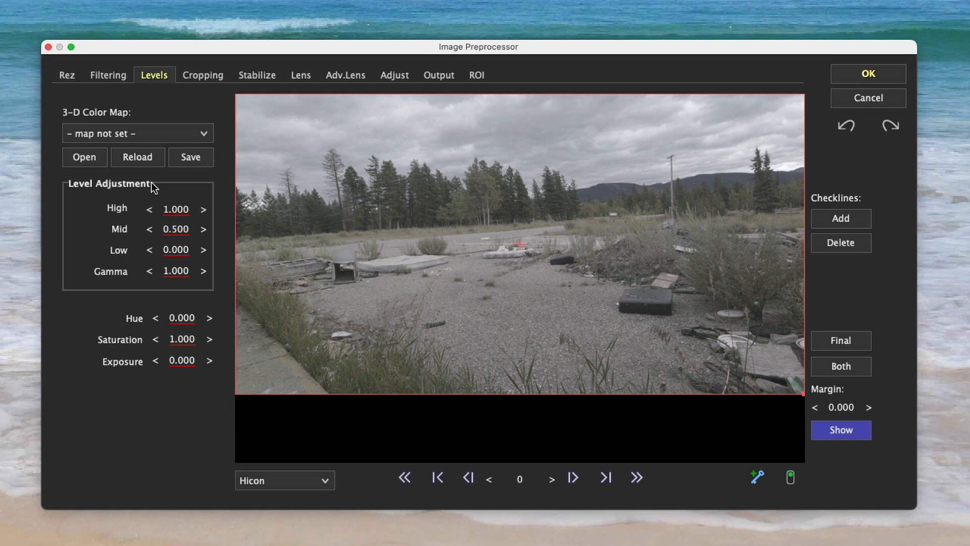
pyautogui.doubleClick(175, 211)
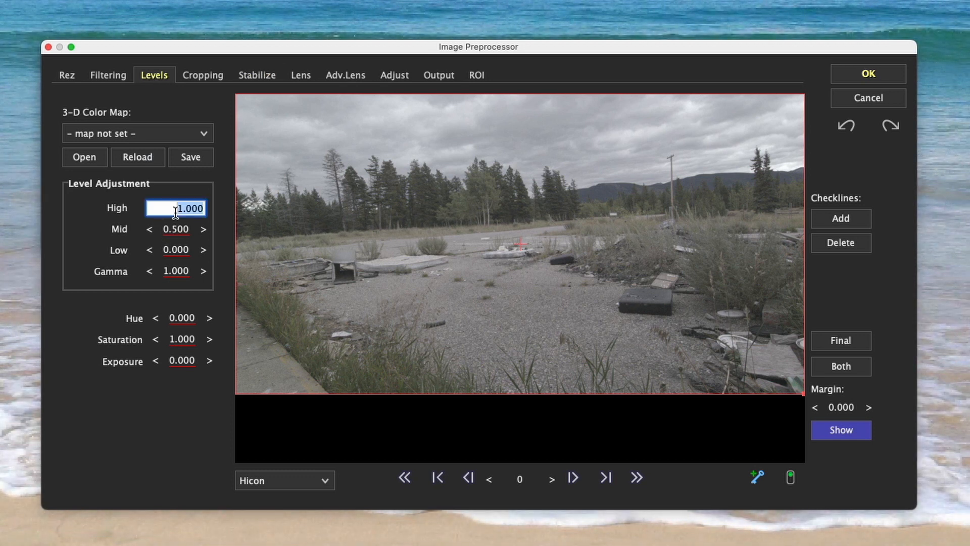
pyautogui.press('BackSpace')
pyautogui.press('Tab')
pyautogui.press('Tab')
pyautogui.press('Tab')
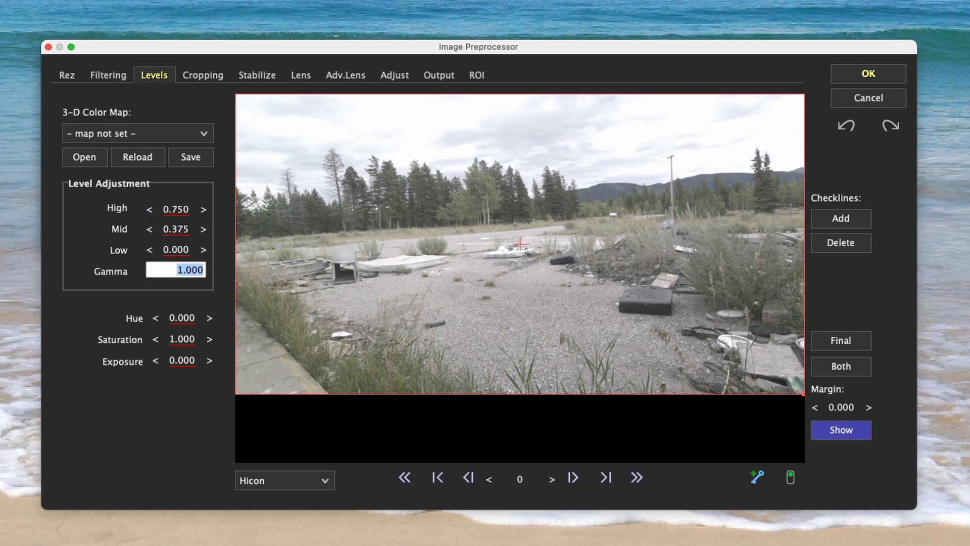
pyautogui.write('.5')
pyautogui.press('Tab')
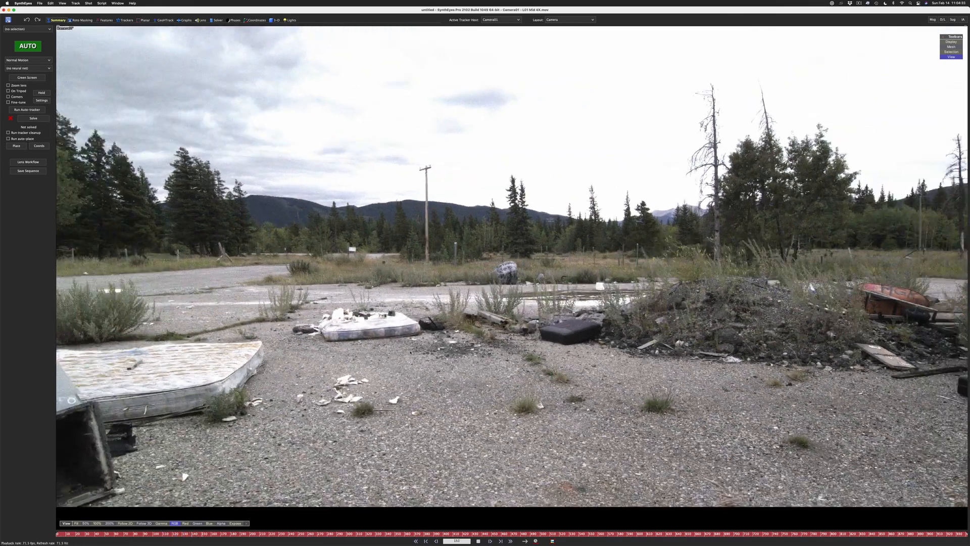
# Play through the preprocessed shot to review it, and return to the first frame
pyautogui.press('space')
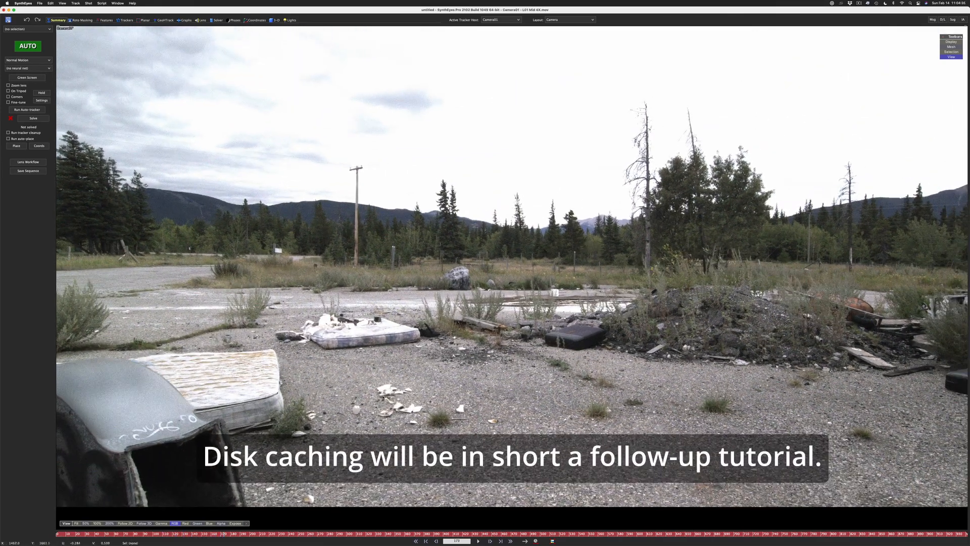
pyautogui.press('space')
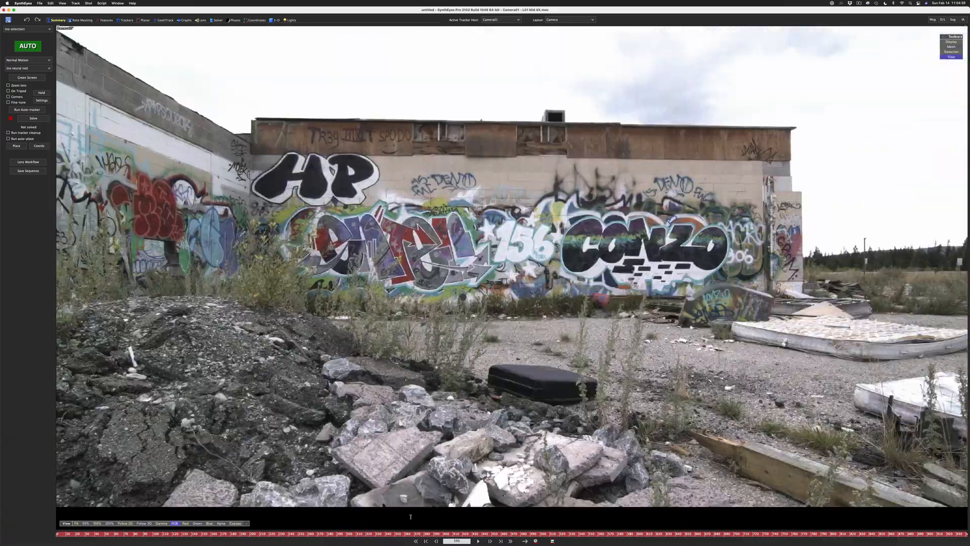
pyautogui.moveTo(411, 516); pyautogui.dragTo(0, 498)
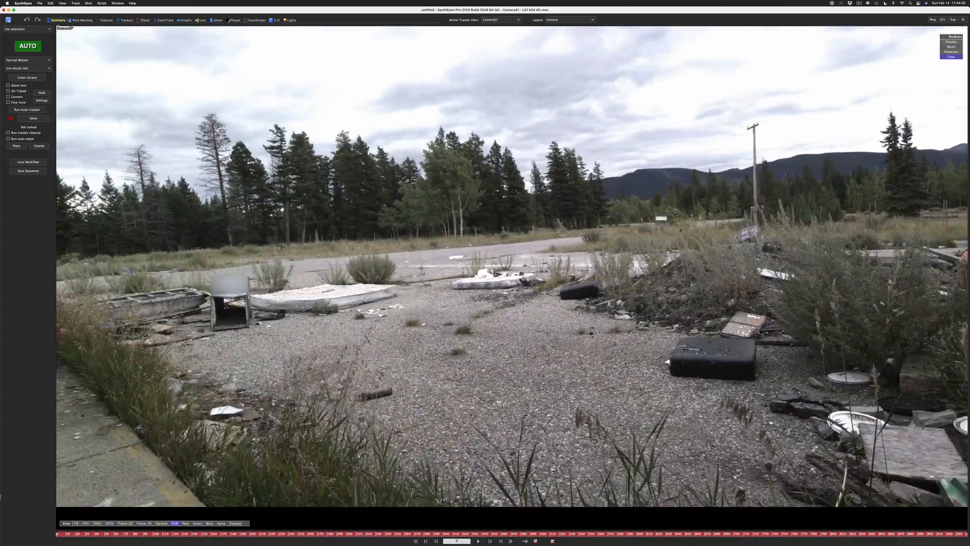
# Set the small blip size to 8 and the big blip size to 16, and generate blips for all frames
pyautogui.click(105, 20)
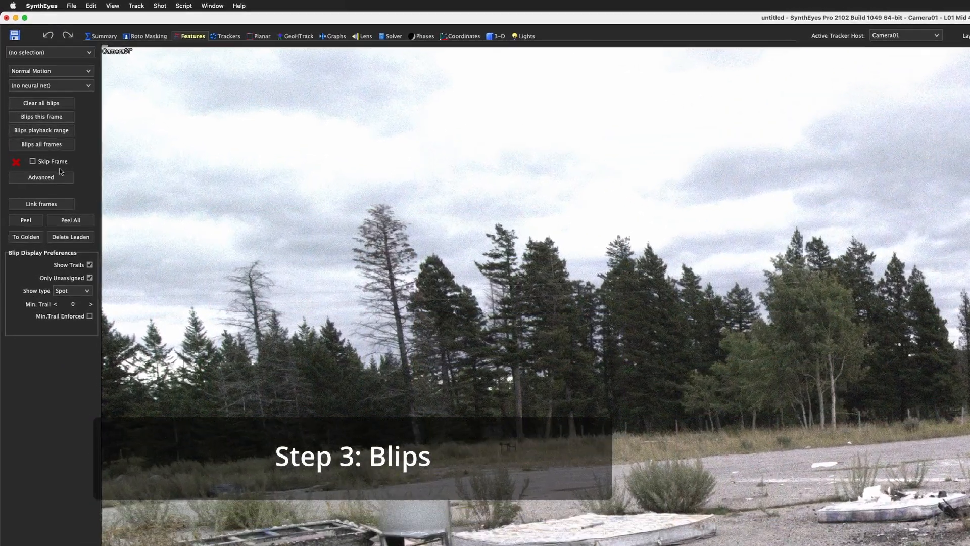
pyautogui.click(48, 136)
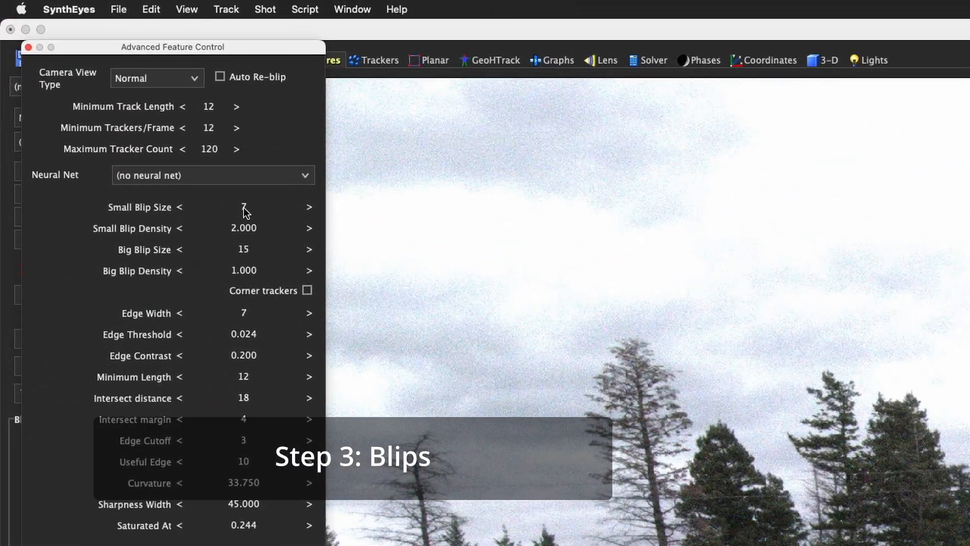
pyautogui.click(310, 208)
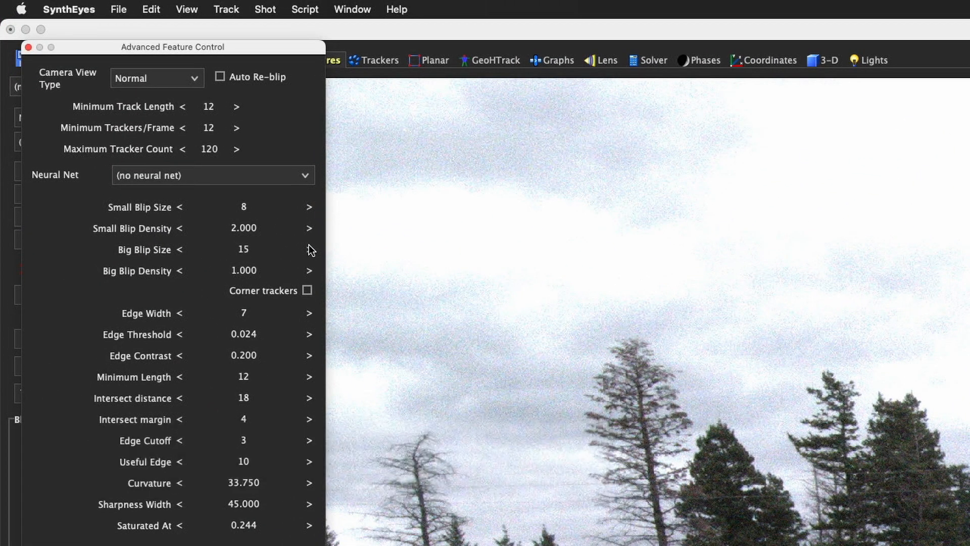
pyautogui.click(310, 249)
pyautogui.moveTo(195, 47); pyautogui.dragTo(490, 107)
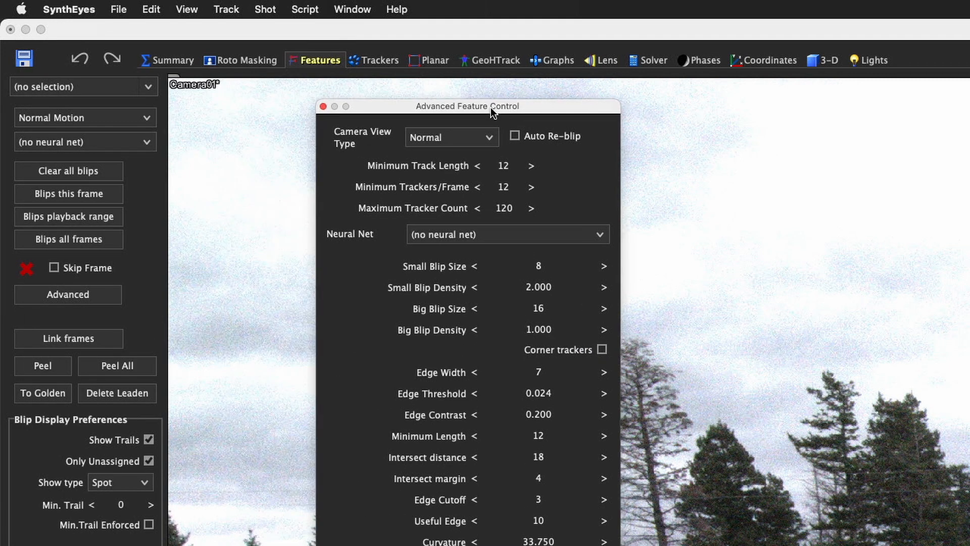
pyautogui.click(101, 240)
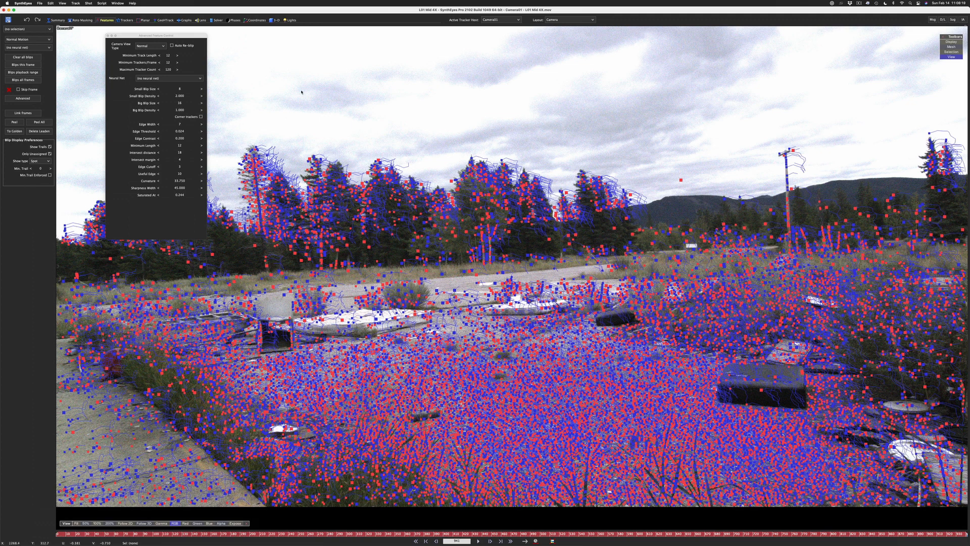
# Set the maximum tracker count to 1000 and peel all blips into trackers
pyautogui.moveTo(155, 39); pyautogui.dragTo(148, 42)
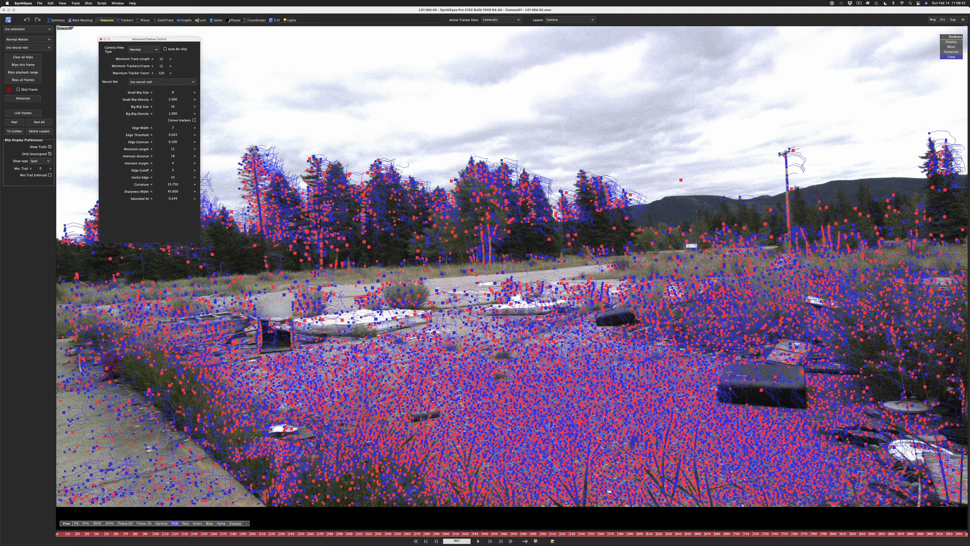
pyautogui.doubleClick(161, 74)
pyautogui.write('1')
pyautogui.write('000')
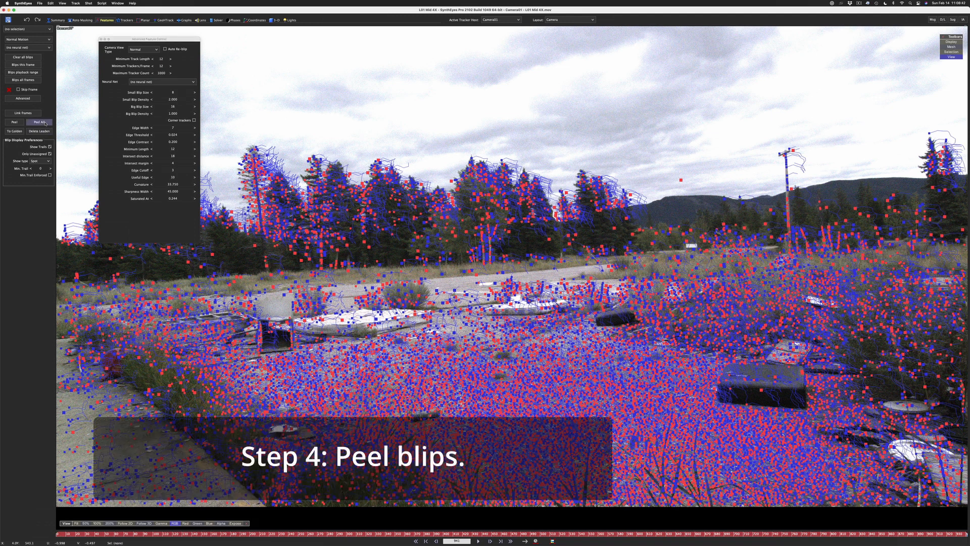
pyautogui.click(45, 122)
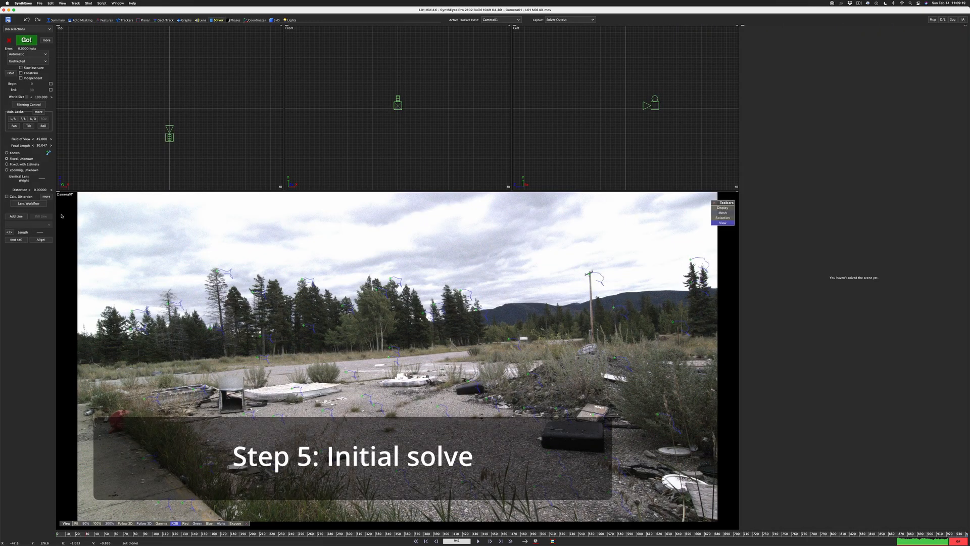
# Enable lens distortion calculation and run the initial camera solve in Automatic mode
pyautogui.click(6, 196)
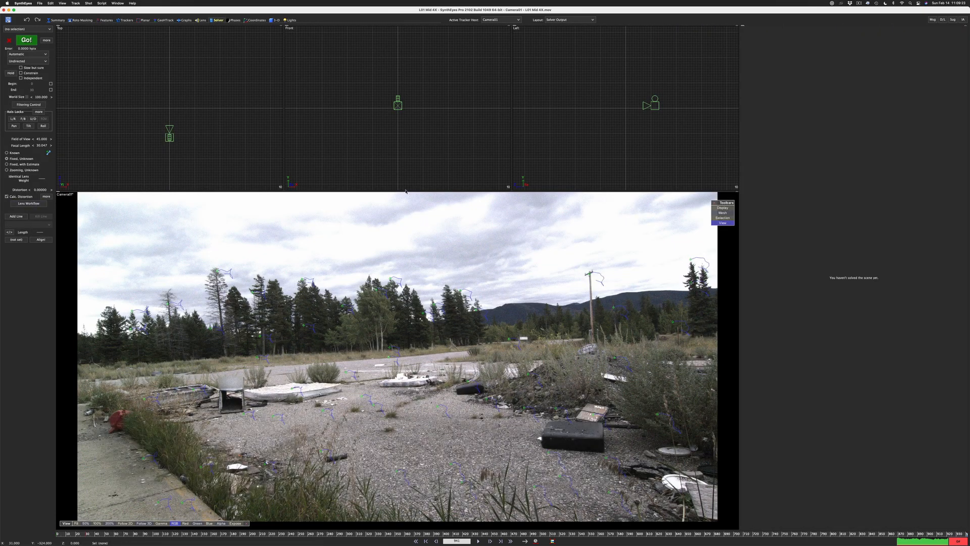
pyautogui.click(29, 40)
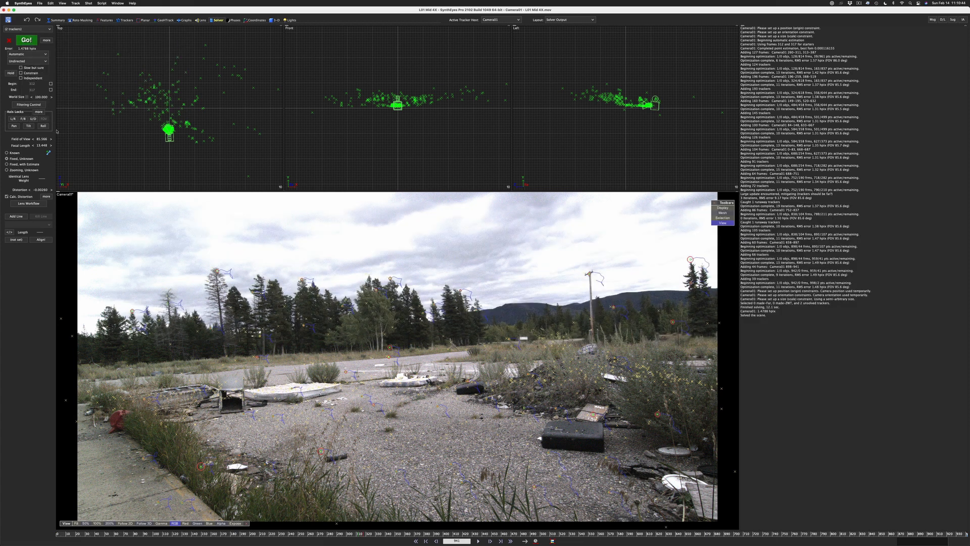
# Clean up the auto trackers with bad frames set to be disabled, and apply the fix
pyautogui.click(75, 4)
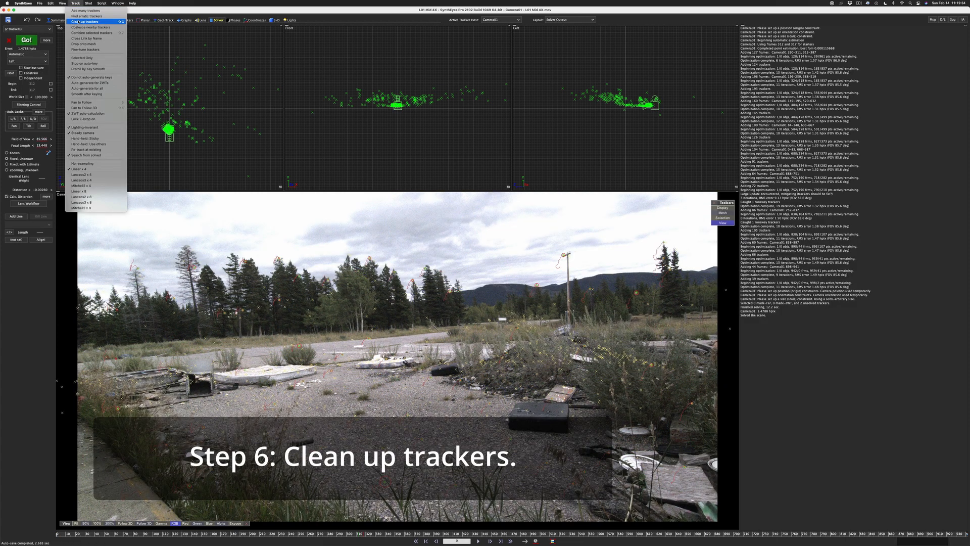
pyautogui.click(87, 21)
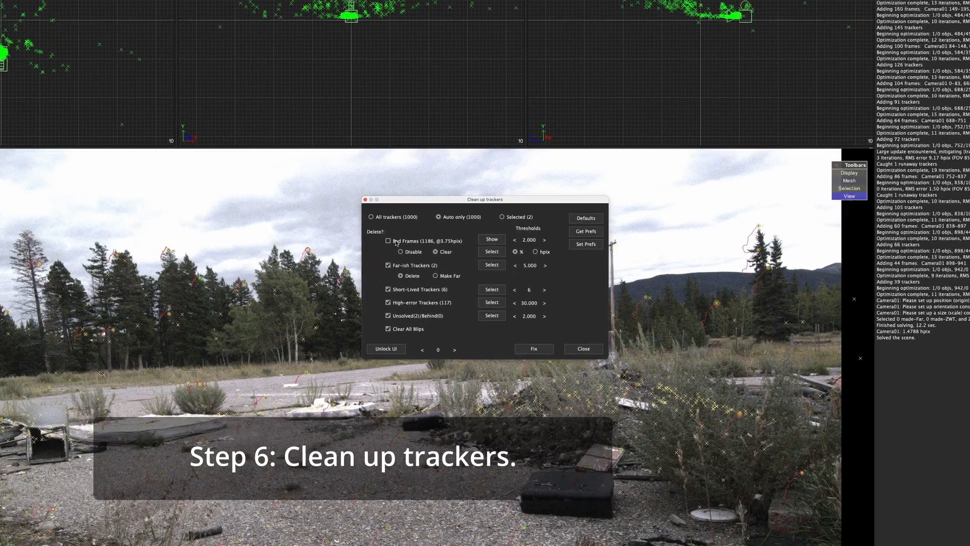
pyautogui.click(396, 241)
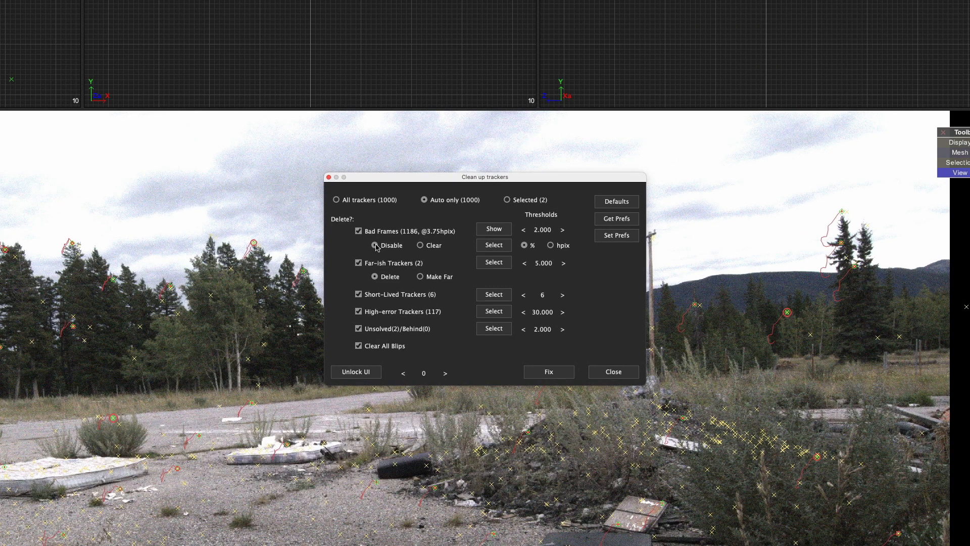
pyautogui.click(553, 372)
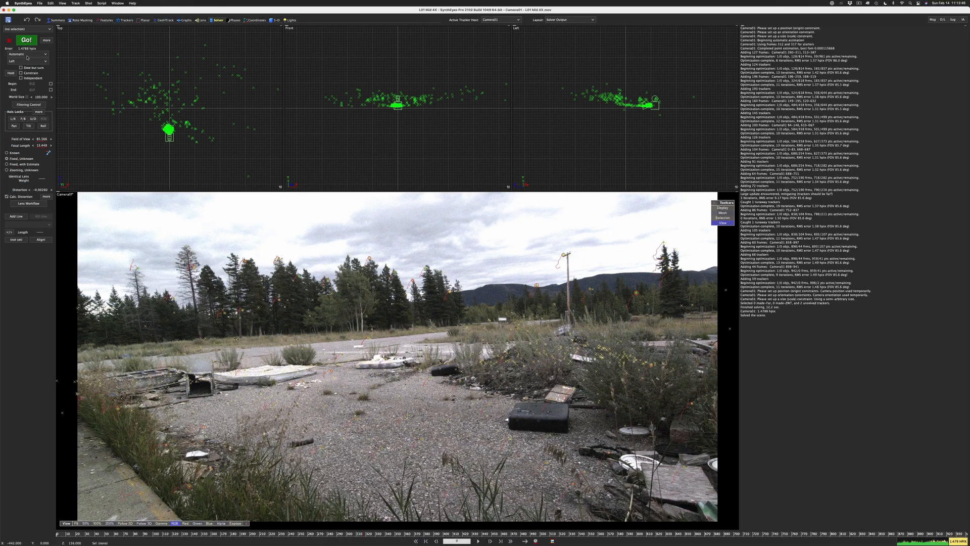
# Switch the solver to Refine mode, run the refine solve on the camera, and accept the result
pyautogui.click(28, 54)
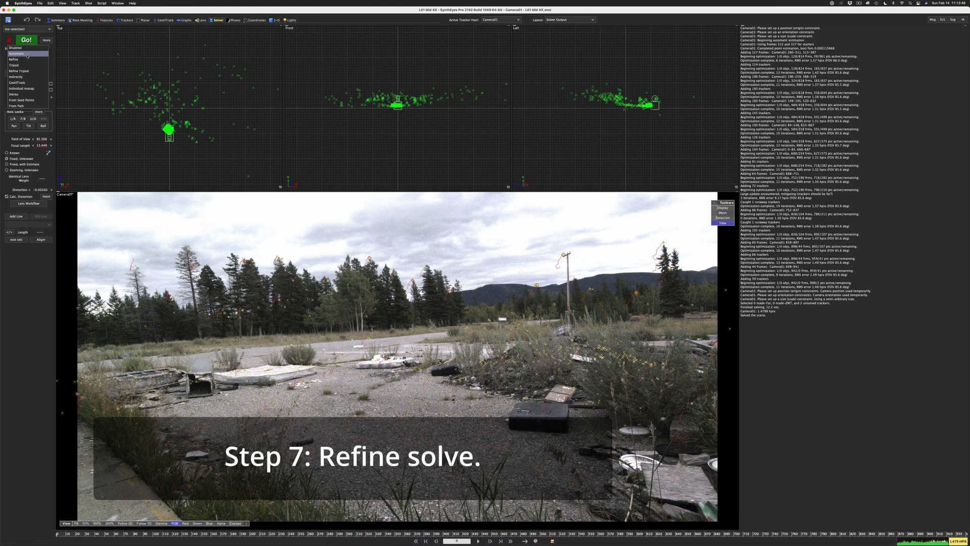
pyautogui.click(25, 59)
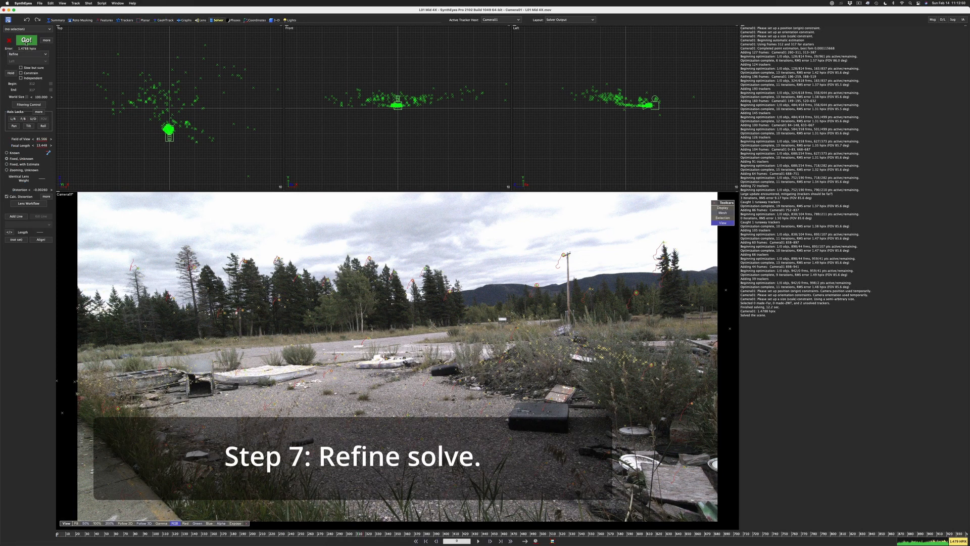
pyautogui.click(27, 41)
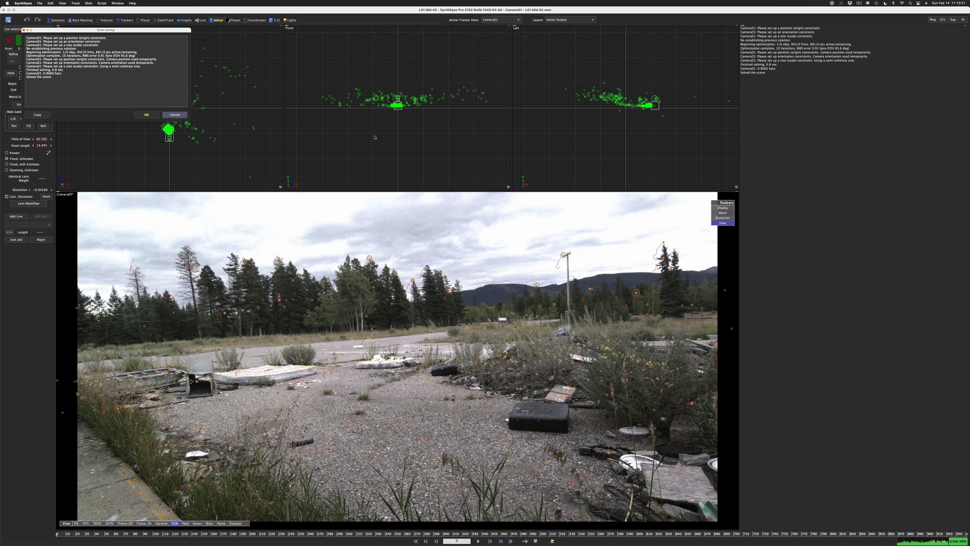
pyautogui.click(145, 115)
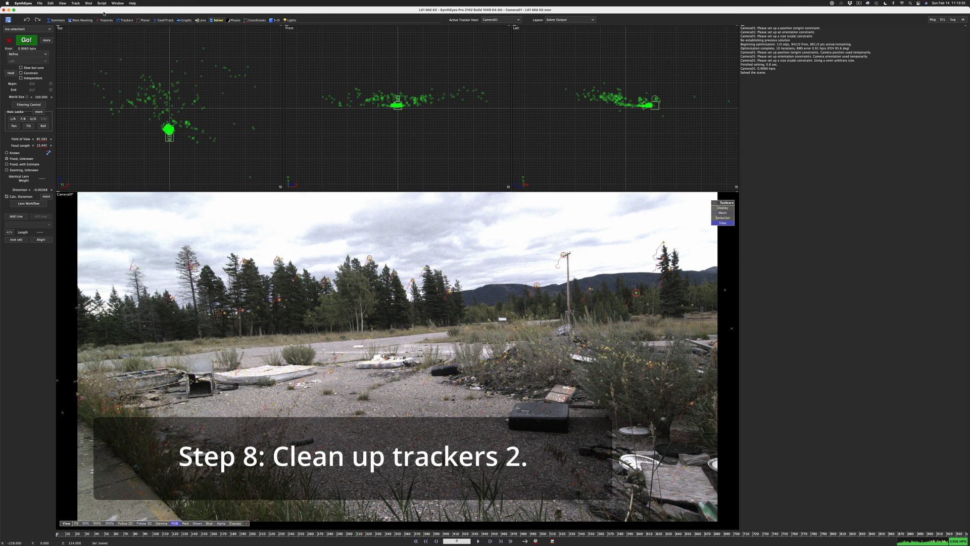
# Clean up the auto trackers a second time with bad frames set to be disabled, and rerun the refine solve
pyautogui.click(80, 3)
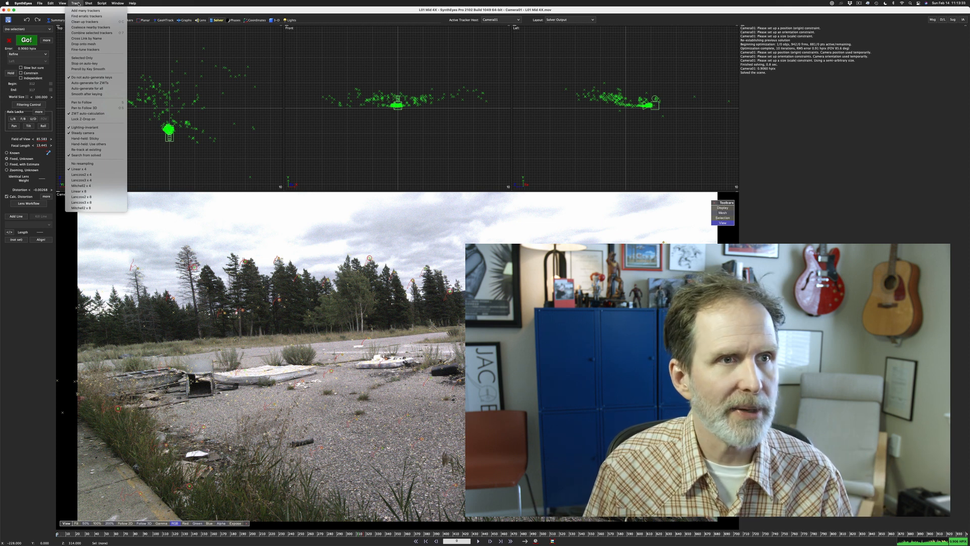
pyautogui.click(85, 21)
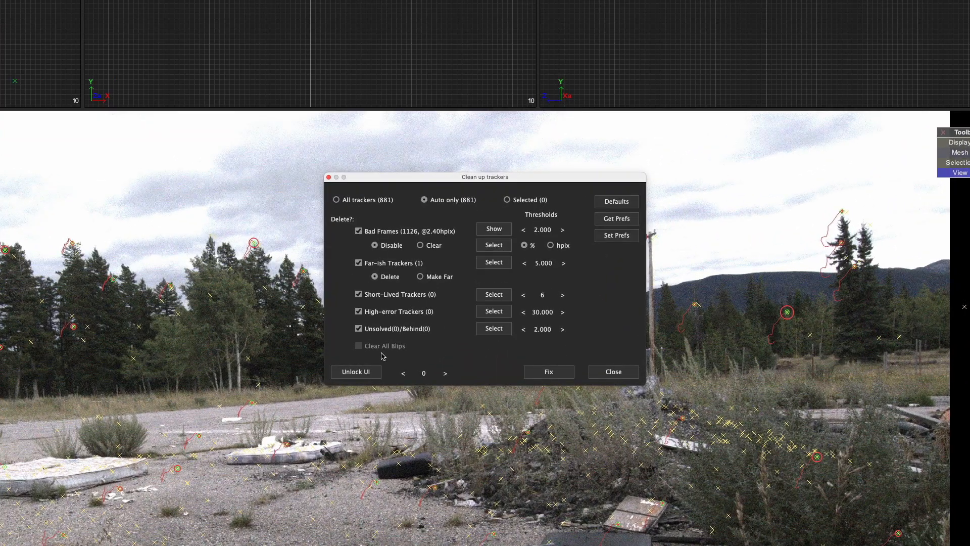
pyautogui.click(541, 374)
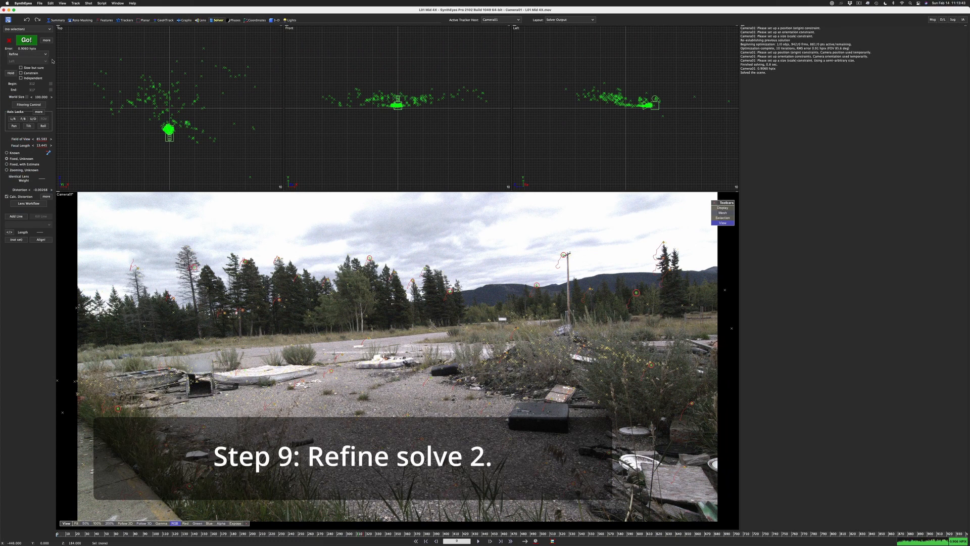
pyautogui.click(27, 41)
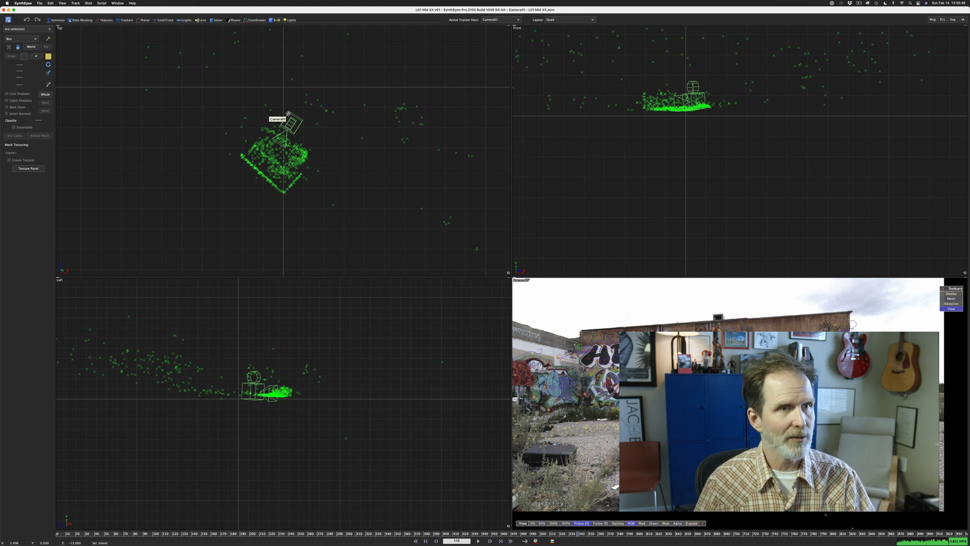
# Turn on whole-scene manipulation and move the solved scene so the building's corner sits at the origin with the ground at grid level
pyautogui.click(45, 95)
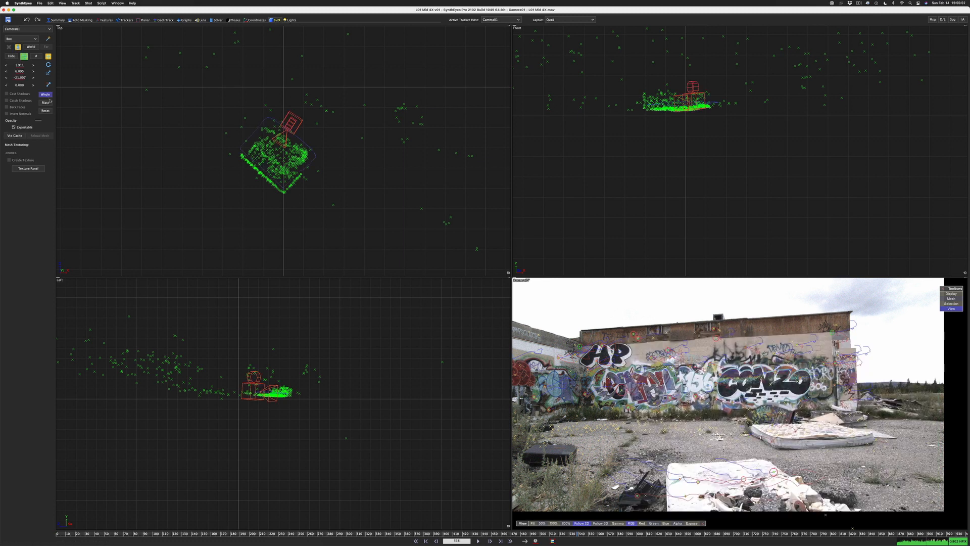
pyautogui.moveTo(310, 202); pyautogui.dragTo(310, 99)
pyautogui.moveTo(298, 147); pyautogui.dragTo(320, 267, button='middle')
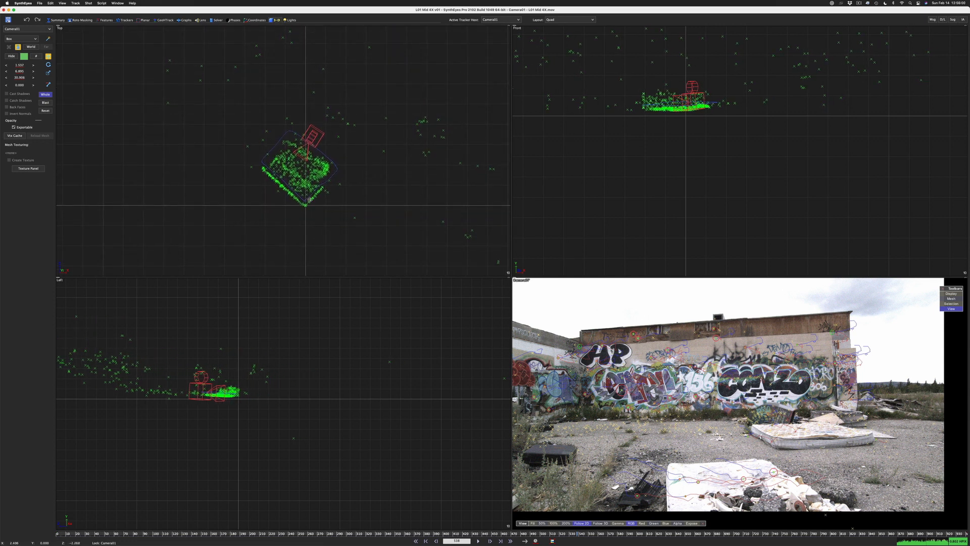
pyautogui.scroll(10, 310, 199)
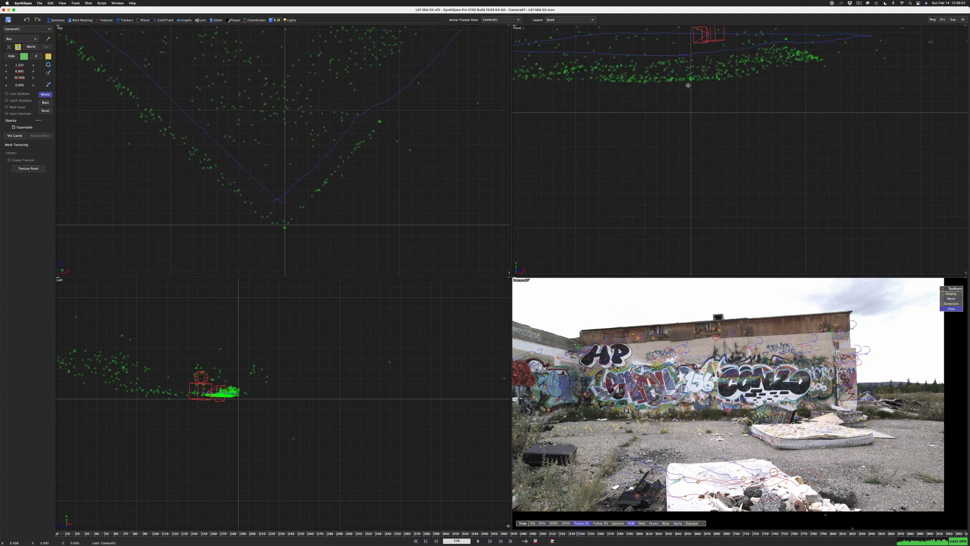
pyautogui.moveTo(688, 90); pyautogui.dragTo(691, 122)
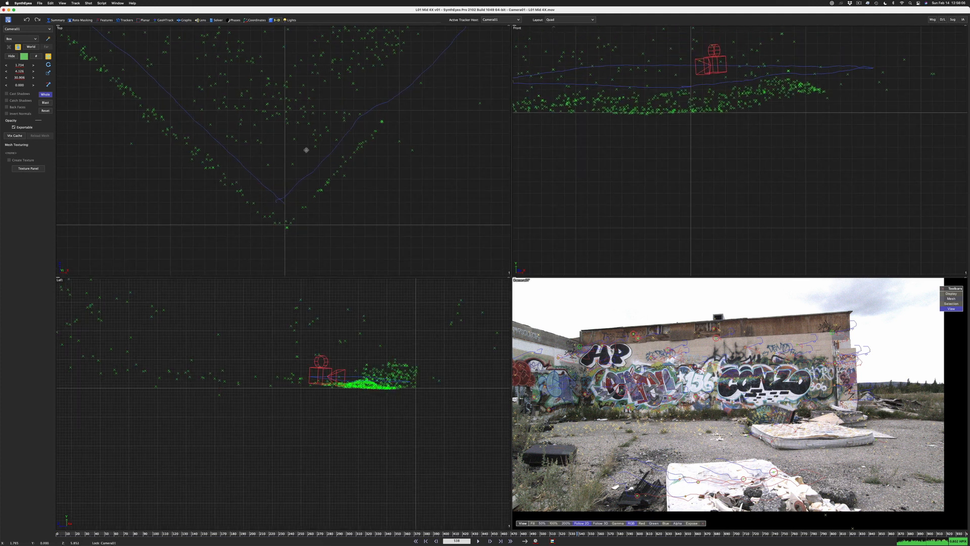
pyautogui.moveTo(306, 150); pyautogui.dragTo(312, 134, button='middle')
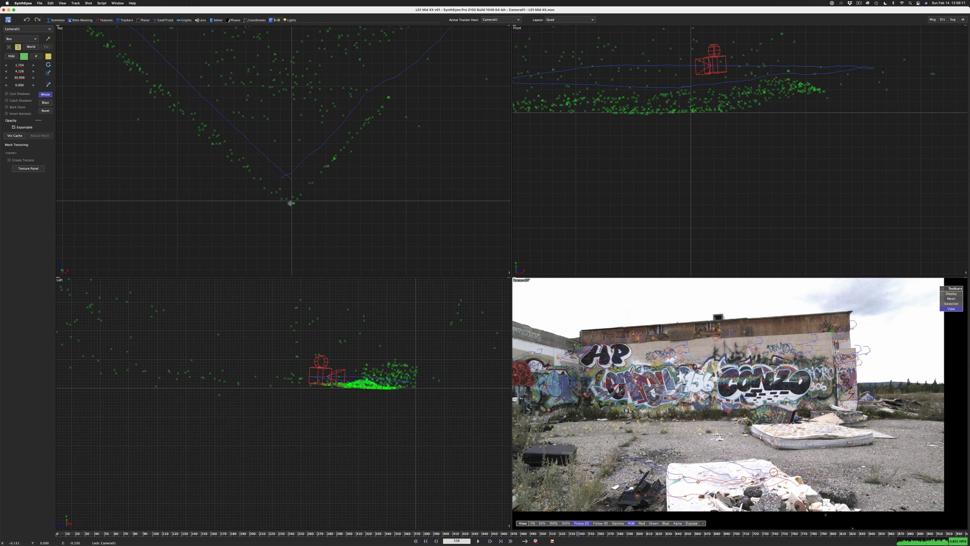
# Rotate the whole scene in the top view until both walls run parallel to the axes, and shift the corner back onto the origin
pyautogui.press('e')
pyautogui.moveTo(293, 203); pyautogui.dragTo(292, 238)
pyautogui.moveTo(292, 238); pyautogui.dragTo(384, 233, button='middle')
pyautogui.press('w')
pyautogui.moveTo(384, 233); pyautogui.dragTo(383, 232)
pyautogui.scroll(8, 412, 376)
pyautogui.moveTo(412, 376); pyautogui.dragTo(340, 364, button='middle')
# Rotate the whole scene in the left and front views to level the ground and make the walls vertical, and reposition the wall corner
pyautogui.press('e')
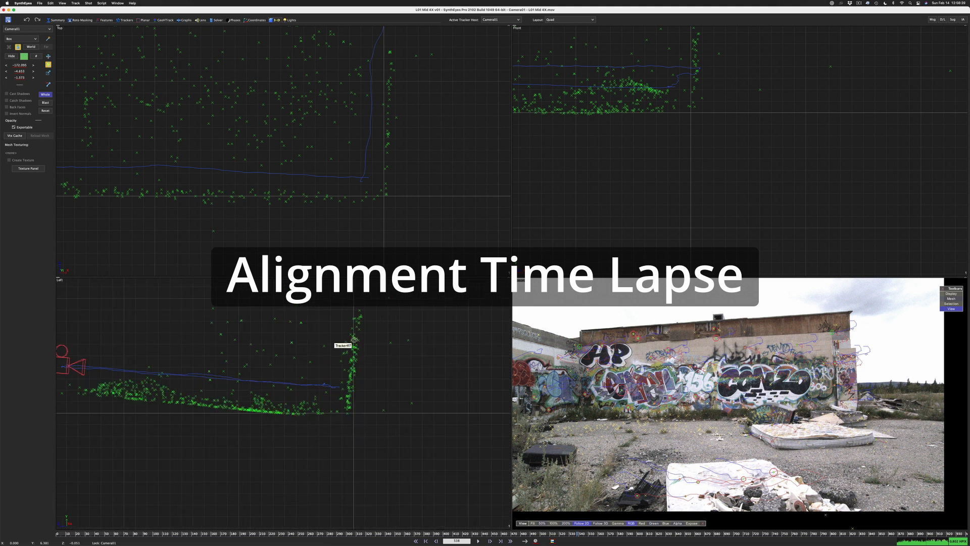
pyautogui.moveTo(354, 359); pyautogui.dragTo(355, 355)
pyautogui.moveTo(658, 107); pyautogui.dragTo(688, 170, button='middle')
pyautogui.press('w')
pyautogui.moveTo(373, 375); pyautogui.dragTo(379, 369)
pyautogui.moveTo(388, 201); pyautogui.dragTo(398, 194, button='middle')
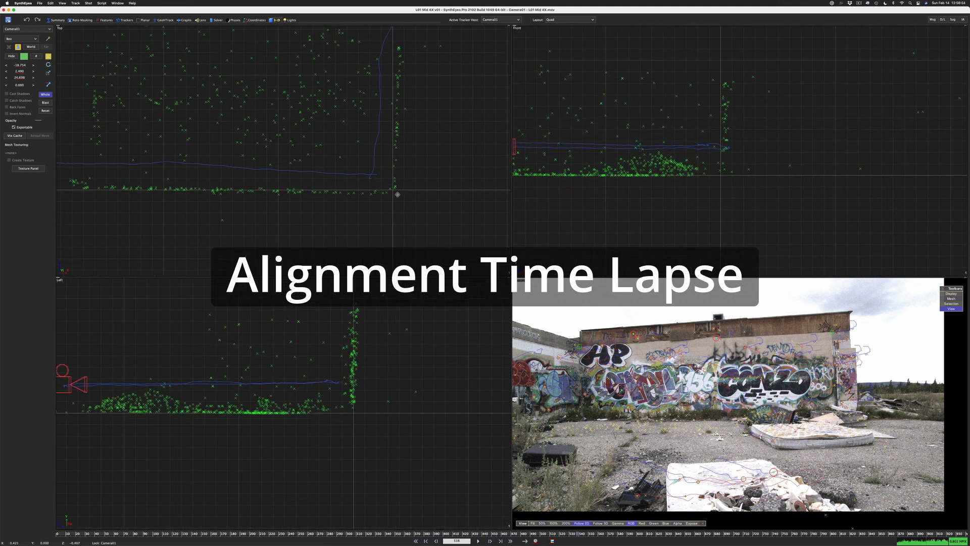
# Fine-tune the whole scene's rotation and position in the top and left views so the wall points line up with the axes
pyautogui.press('e')
pyautogui.moveTo(398, 194); pyautogui.dragTo(395, 205)
pyautogui.press('w')
pyautogui.moveTo(396, 208); pyautogui.dragTo(396, 206)
pyautogui.scroll(5, 356, 354)
pyautogui.press('e')
pyautogui.moveTo(351, 374); pyautogui.dragTo(352, 332)
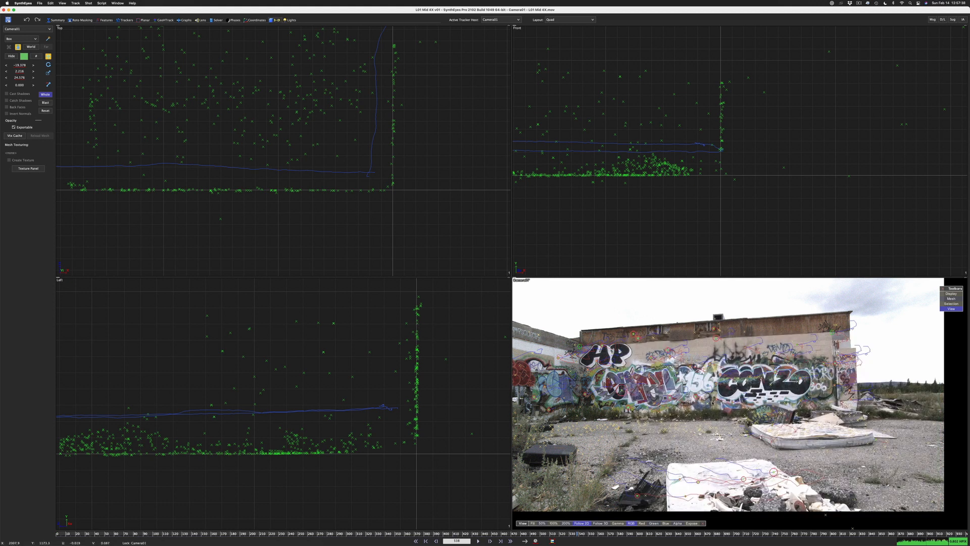
# Play the shot in the tracker view to examine the trackers at the graffiti wall's inner corner and far outer edge
pyautogui.scroll(4, 596, 372)
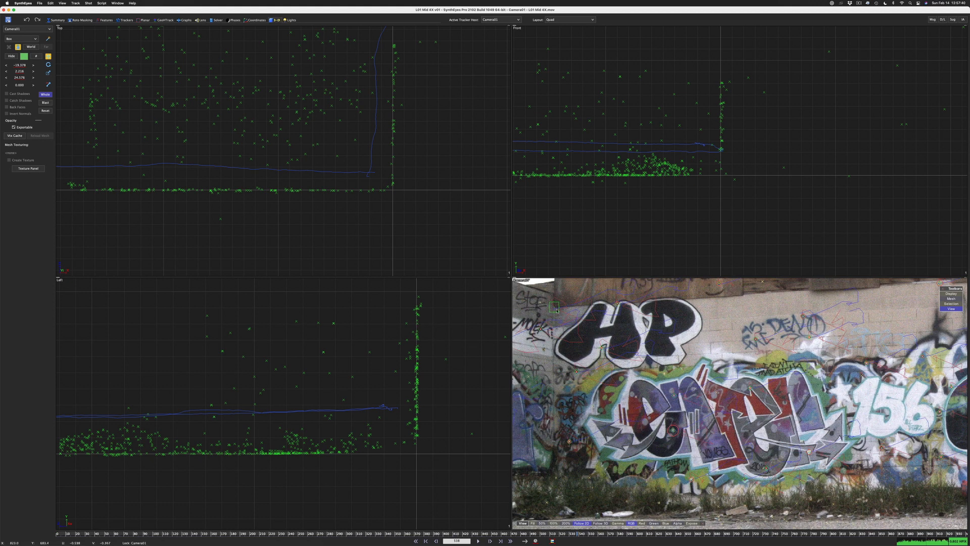
pyautogui.click(127, 20)
pyautogui.click(164, 69)
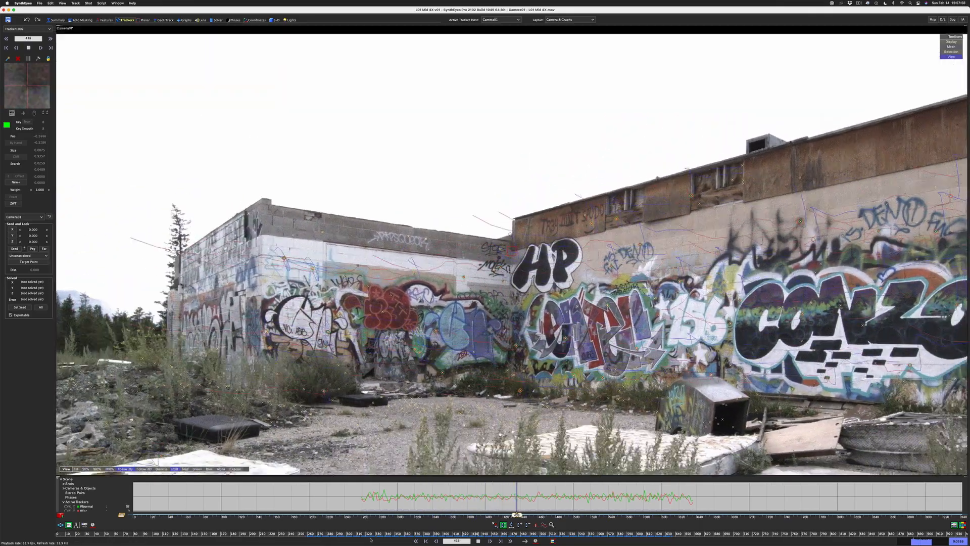
pyautogui.press('space')
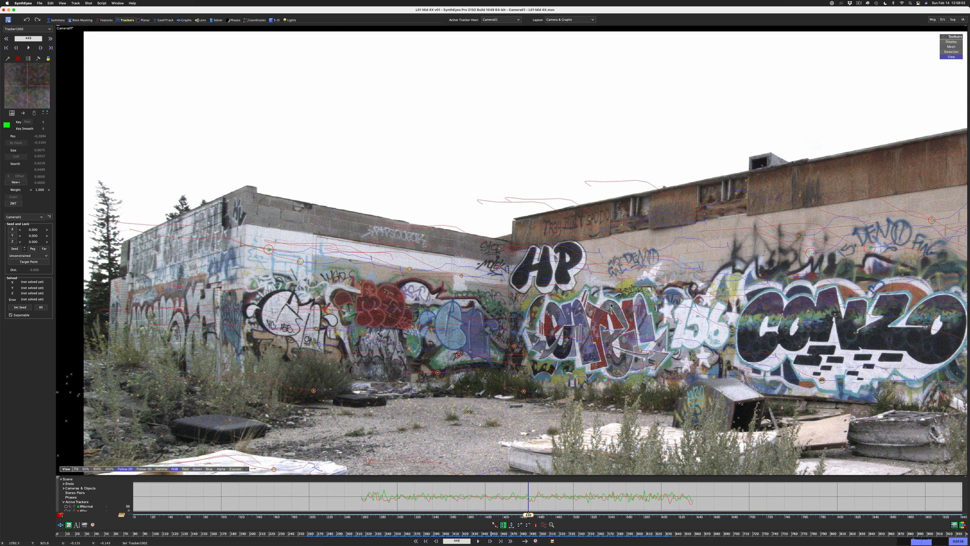
pyautogui.scroll(-2, 611, 305)
pyautogui.click(887, 197)
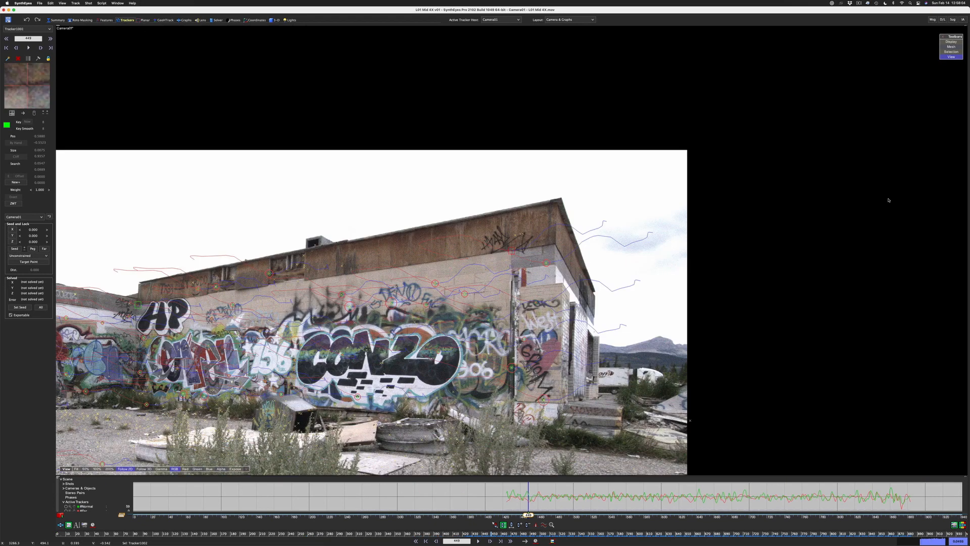
pyautogui.press('space')
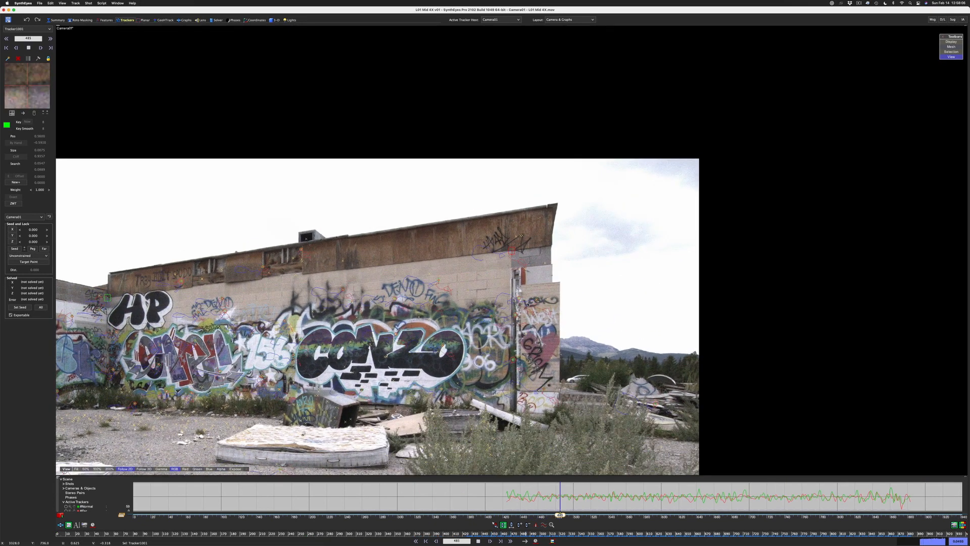
pyautogui.press('space')
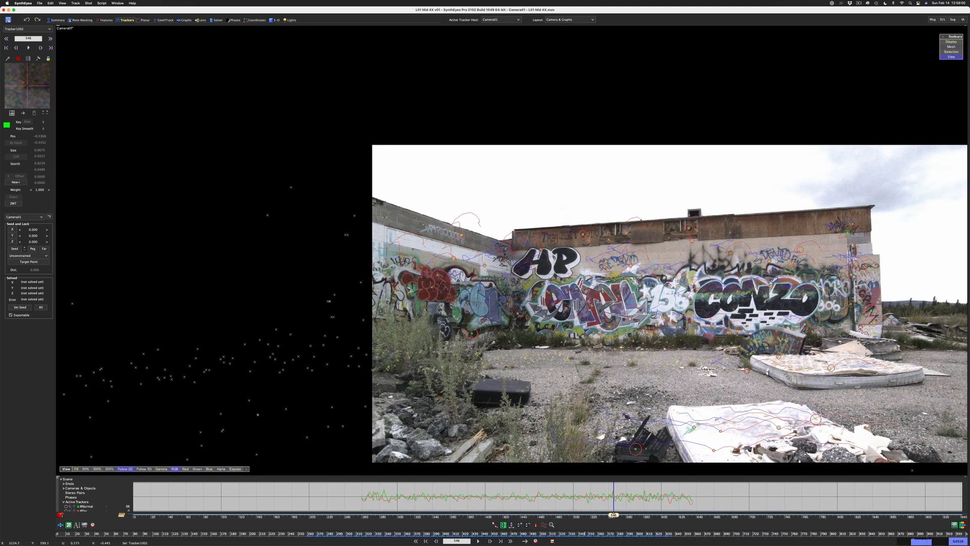
# Select the tracker at the graffiti wall's inner corner and assign the tracker at the wall's far outer edge as its target point
pyautogui.keyDown('shift'); pyautogui.click(849, 234); pyautogui.keyUp('shift')
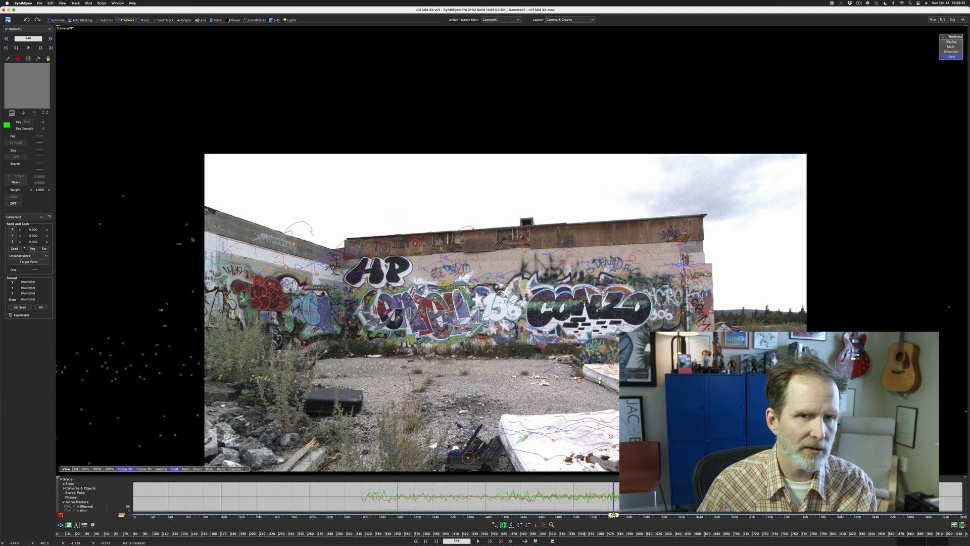
pyautogui.click(342, 262)
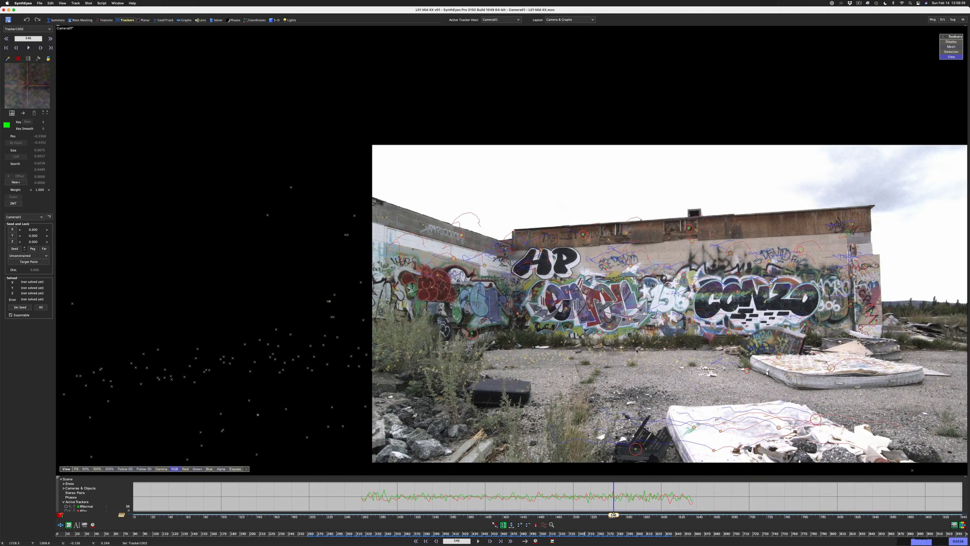
pyautogui.moveTo(634, 351); pyautogui.dragTo(444, 330, button='middle')
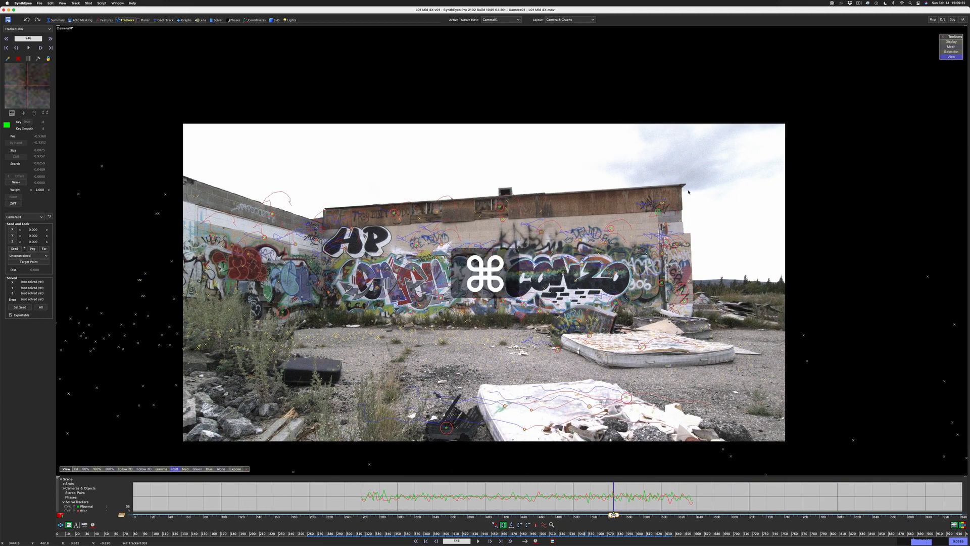
pyautogui.keyDown('super'); pyautogui.click(658, 212); pyautogui.keyUp('super')
# Enter the real-world length between the wall's two end trackers as the distance constraint
pyautogui.scroll(10, 404, 212)
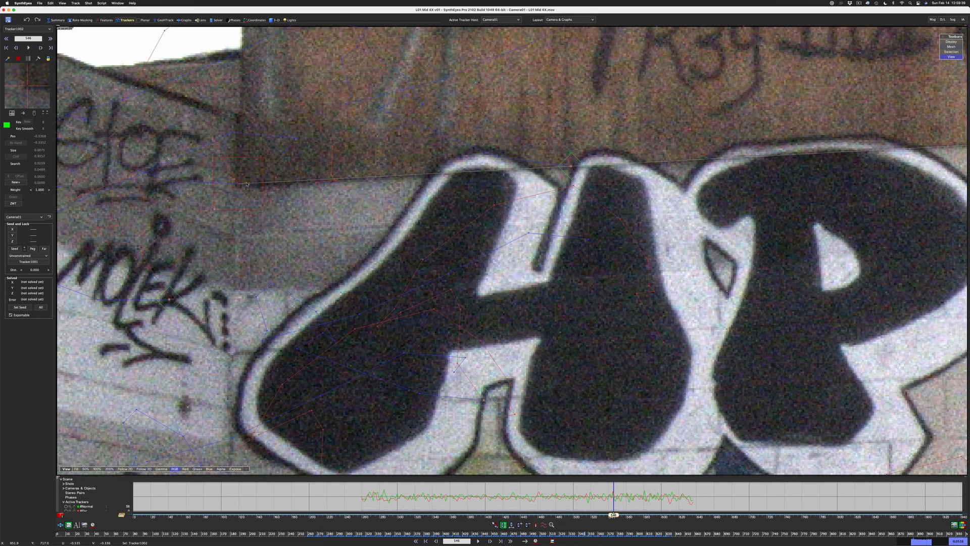
pyautogui.scroll(-10, 813, 185)
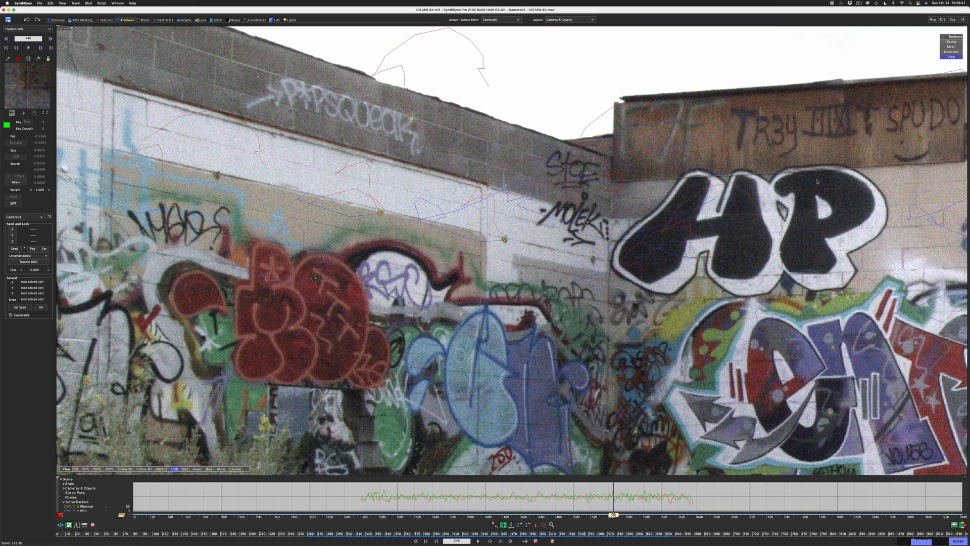
pyautogui.moveTo(805, 180); pyautogui.dragTo(409, 244, button='middle')
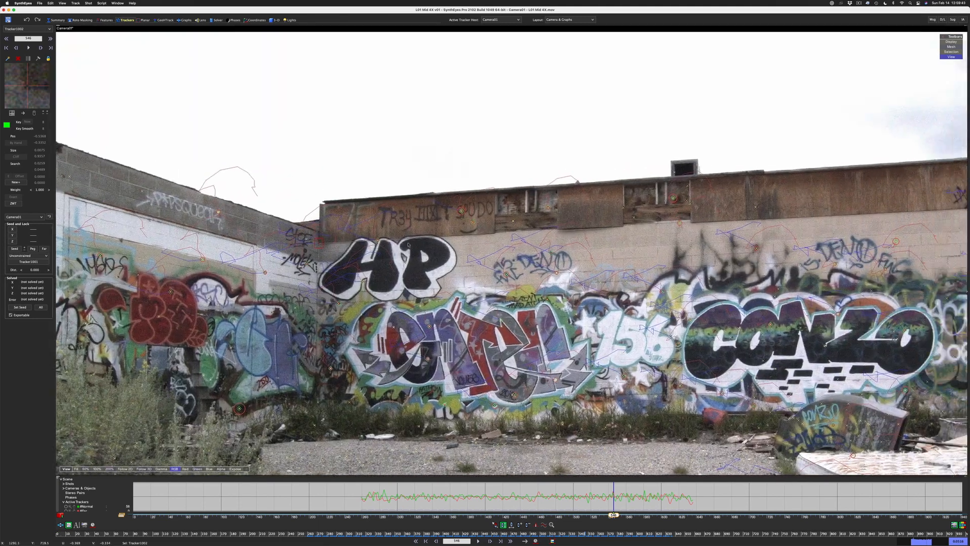
pyautogui.scroll(-5, 408, 245)
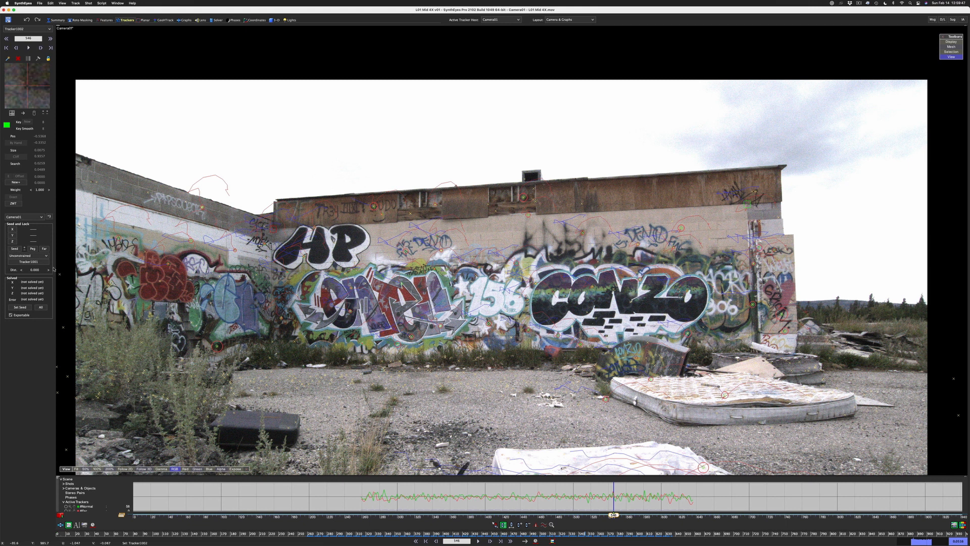
pyautogui.click(36, 270)
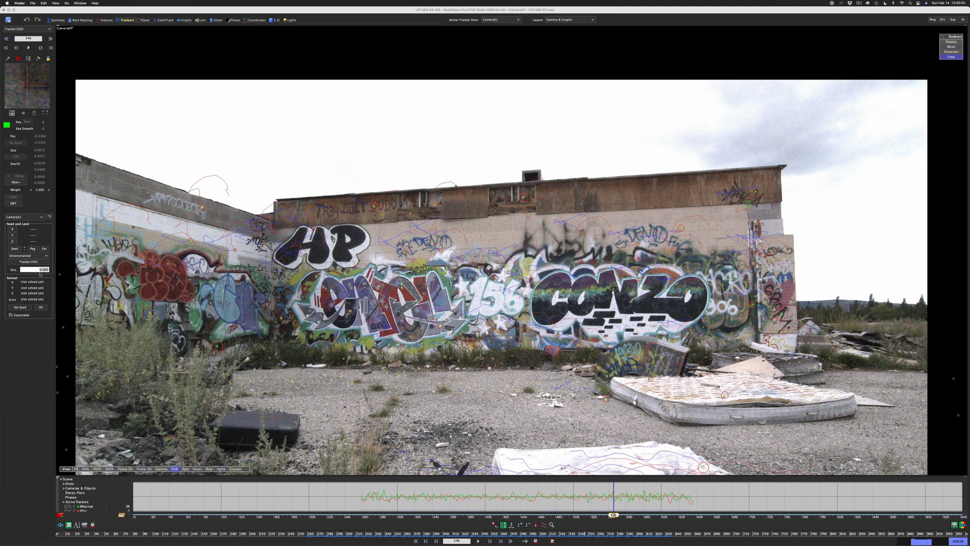
pyautogui.click(40, 270)
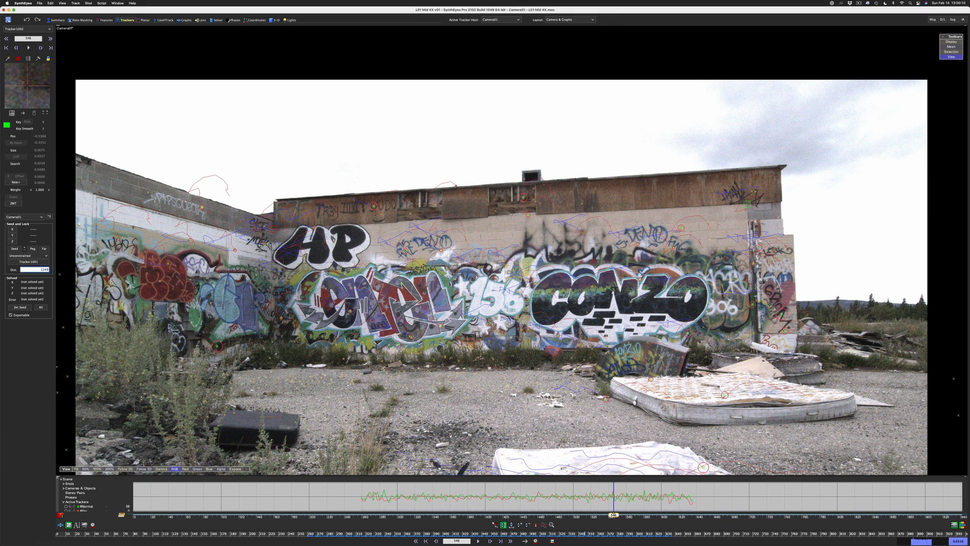
pyautogui.press('Return')
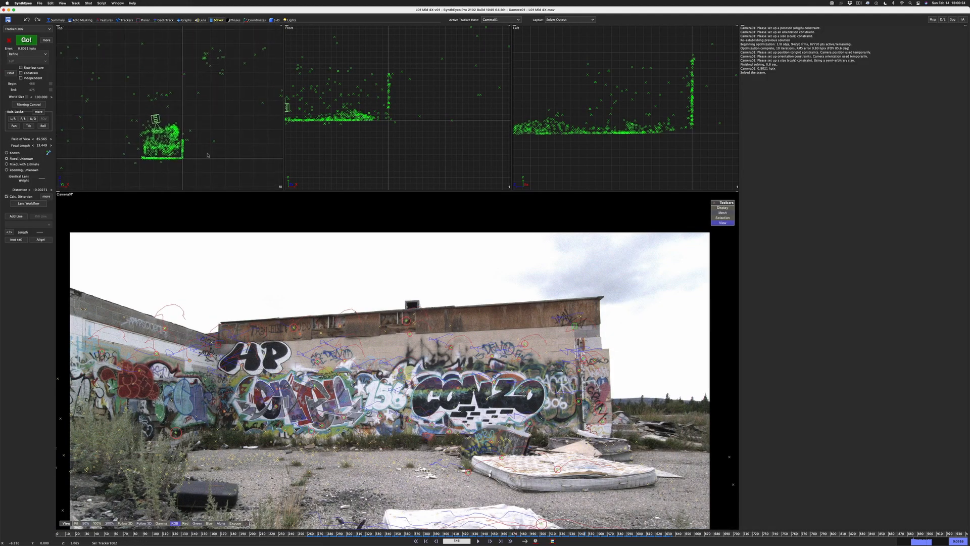
# Rerun the refine solve with the wall distance constraint, accept the result, and check the rescaled scene in the top, front and left views
pyautogui.moveTo(402, 161); pyautogui.dragTo(468, 153, button='middle')
pyautogui.scroll(-5, 655, 128)
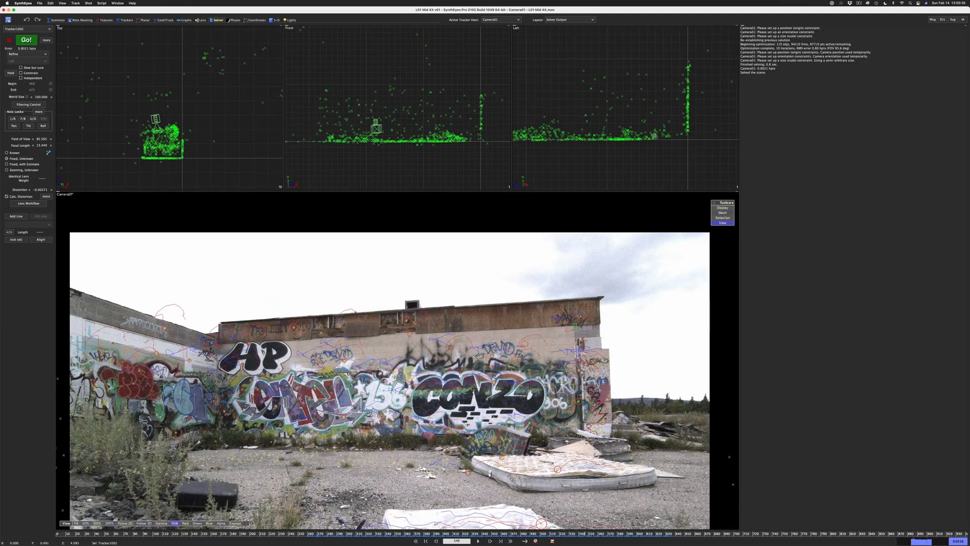
pyautogui.scroll(-3, 392, 115)
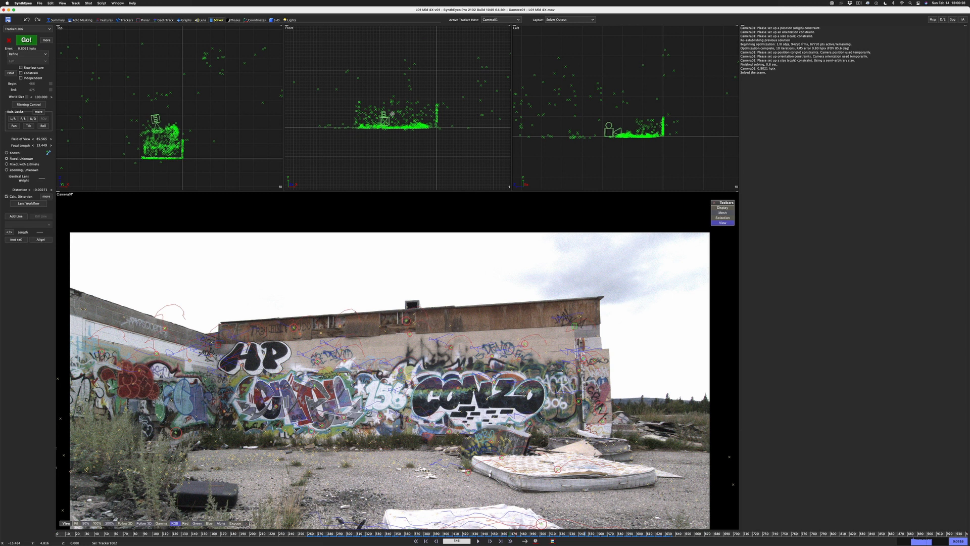
pyautogui.click(26, 40)
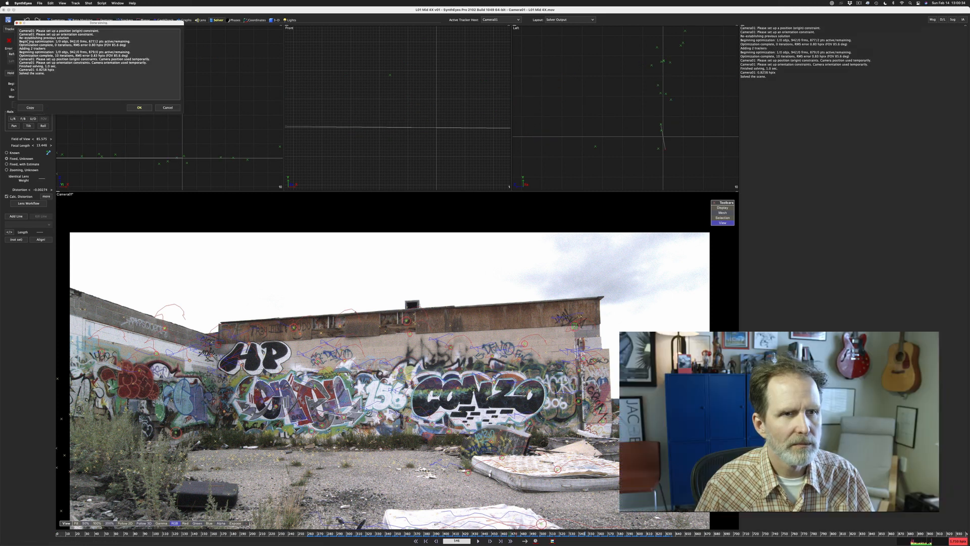
pyautogui.click(140, 108)
pyautogui.scroll(-5, 181, 130)
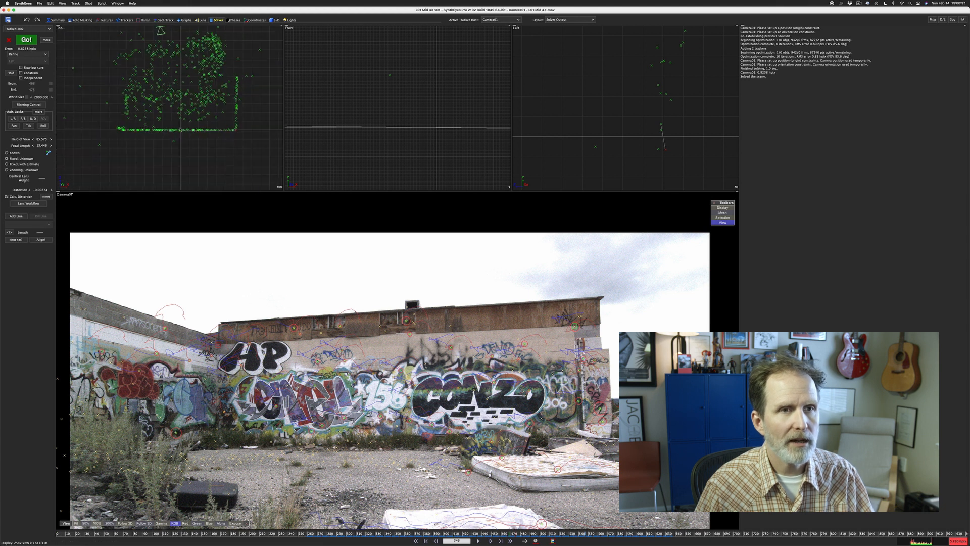
pyautogui.scroll(-3, 368, 141)
pyautogui.scroll(-5, 368, 140)
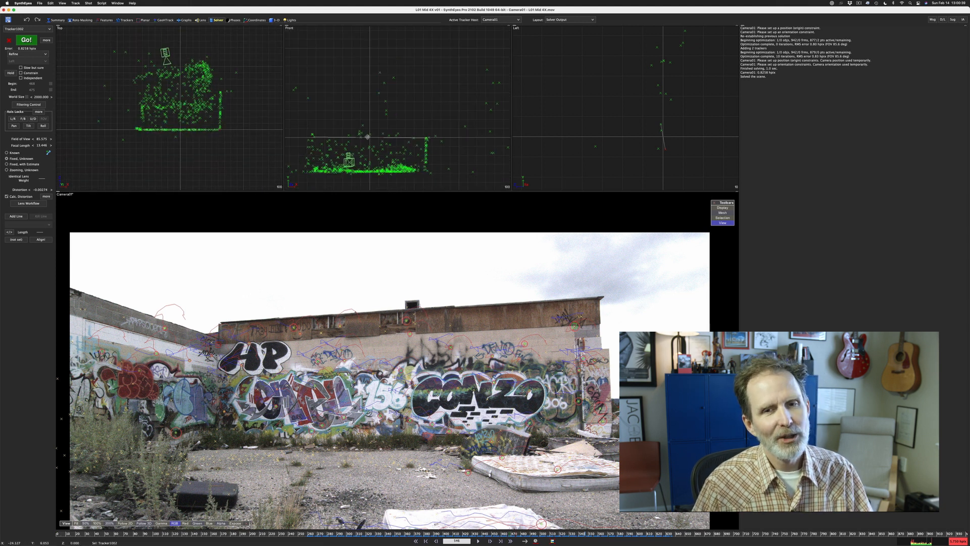
pyautogui.scroll(-5, 657, 127)
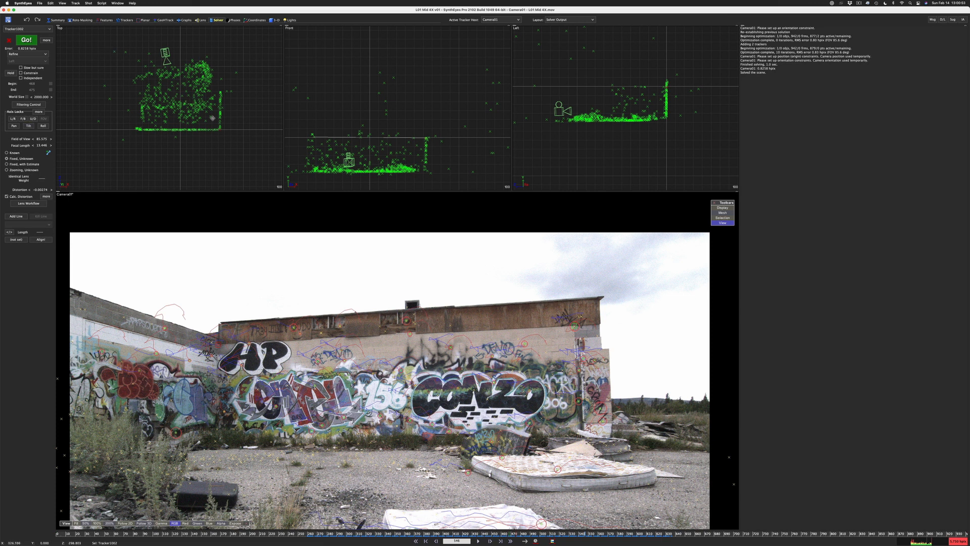
# Move the whole scene so the ground sits on the zero ground level and the graffiti wall's inner corner lies at the origin
pyautogui.click(667, 135)
pyautogui.click(275, 20)
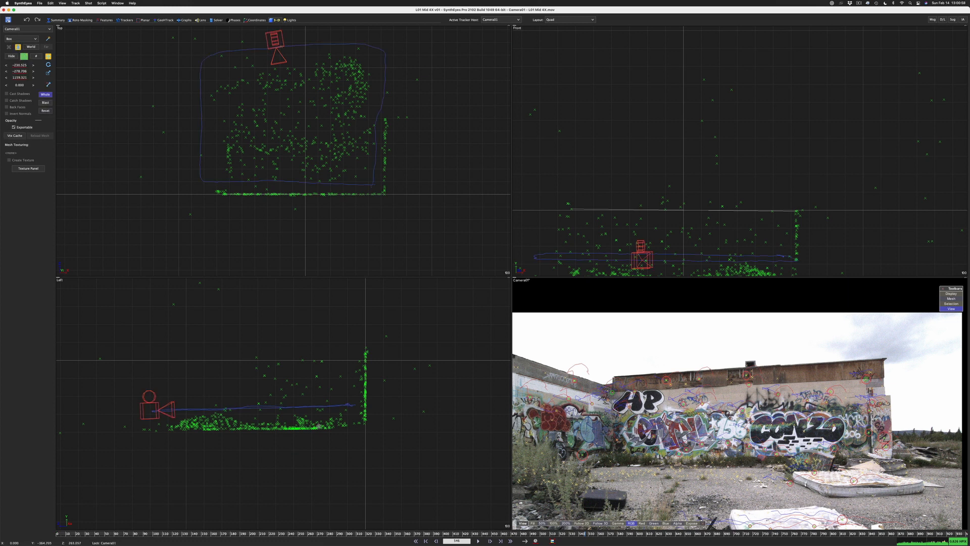
pyautogui.moveTo(337, 435); pyautogui.dragTo(335, 375)
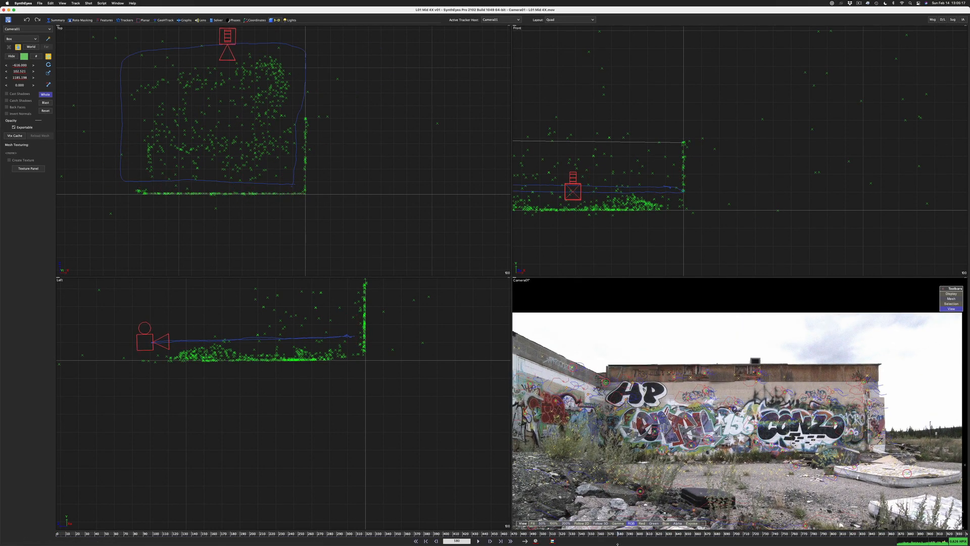
# Seed the tracker at the base of the wall's inner corner with its solved position and constrain it as Lock Point
pyautogui.scroll(2, 835, 398)
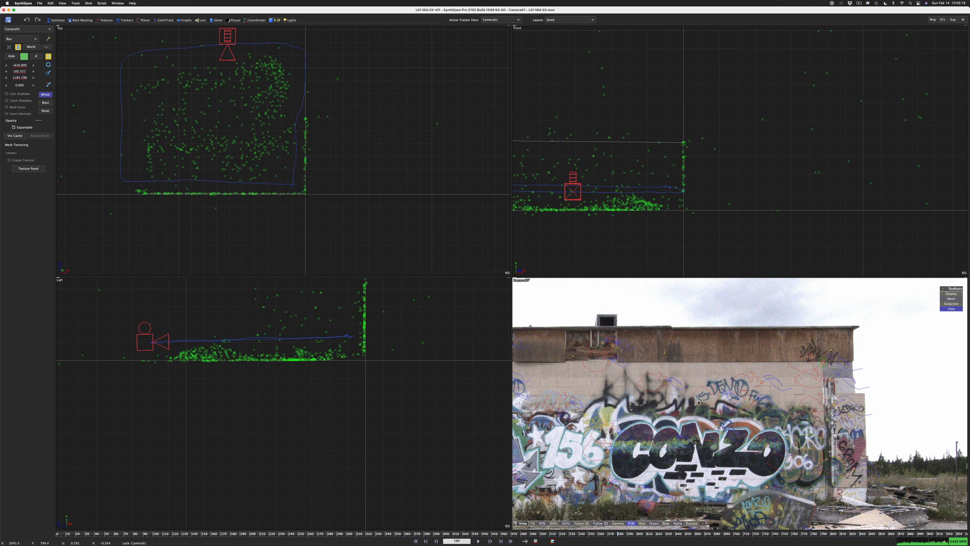
pyautogui.moveTo(699, 403); pyautogui.dragTo(736, 358, button='middle')
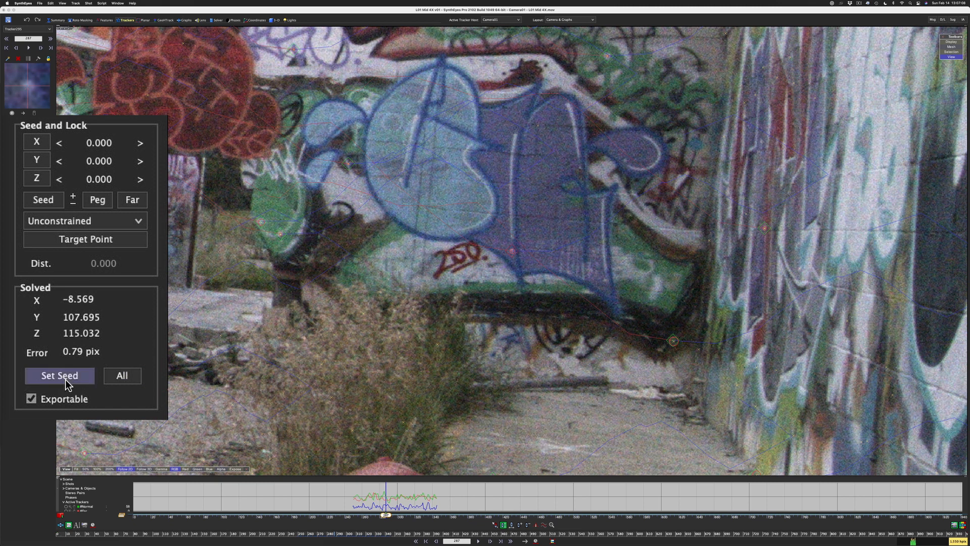
pyautogui.click(67, 376)
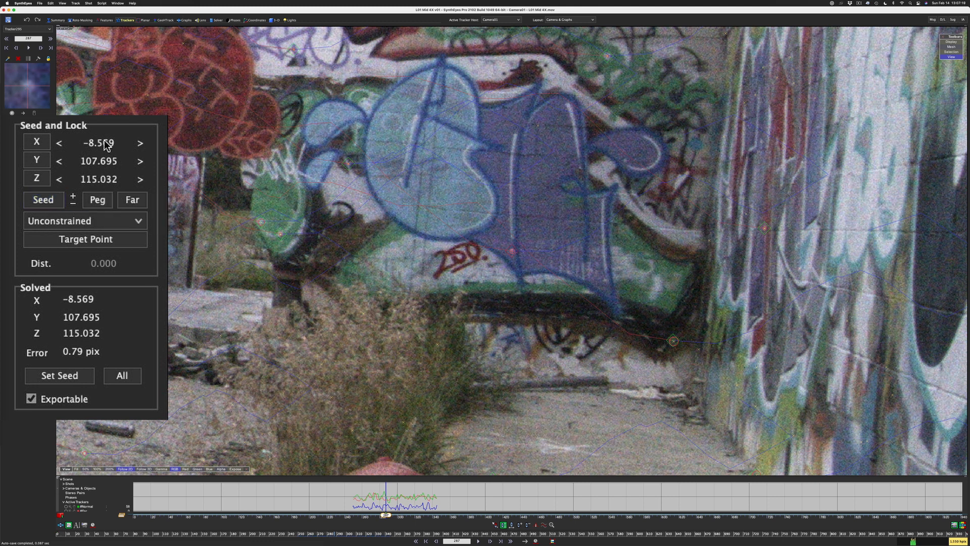
pyautogui.click(107, 222)
pyautogui.click(110, 236)
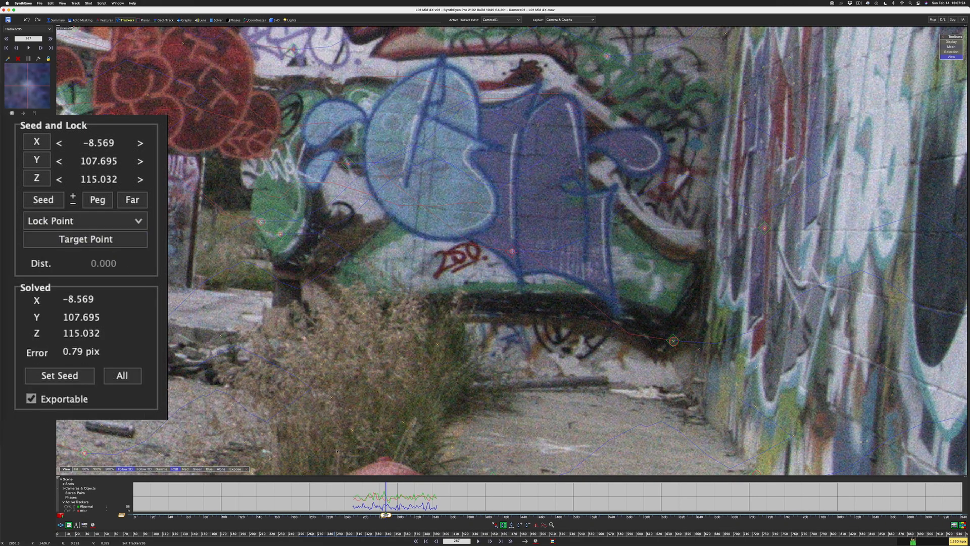
# Select the tracker near the roofline at the wall's far end, seed it with its solved position, and constrain it as Lock Point
pyautogui.press('s')
pyautogui.scroll(4, 512, 251)
pyautogui.press('s')
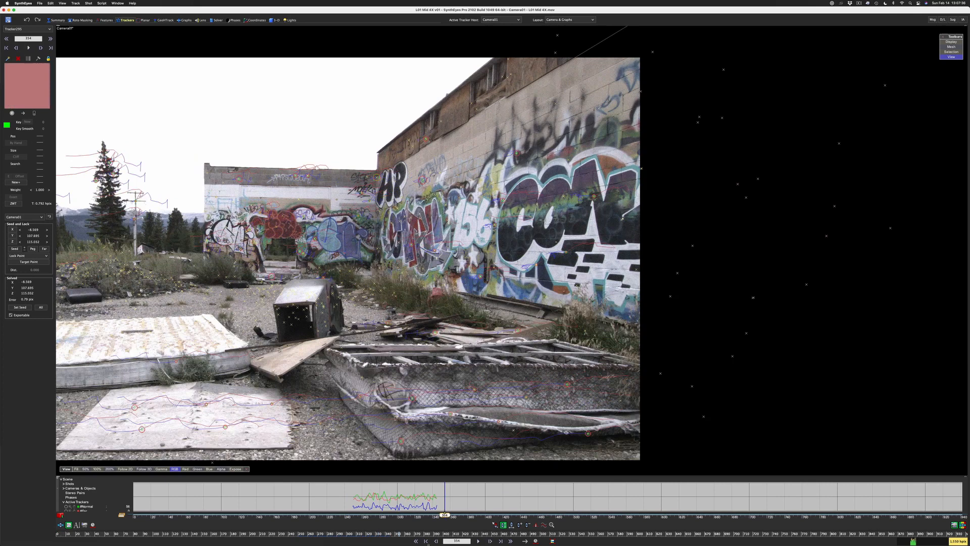
pyautogui.moveTo(429, 544); pyautogui.dragTo(497, 544)
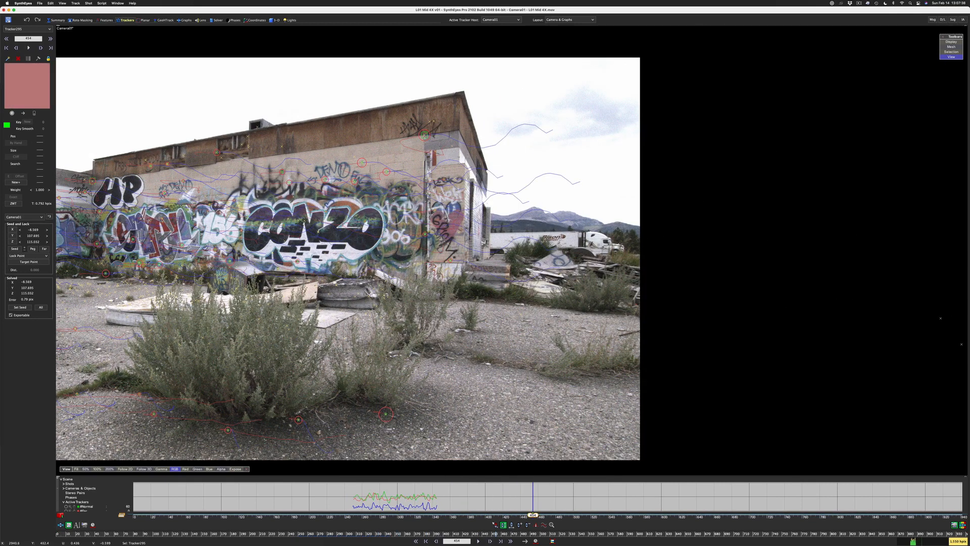
pyautogui.click(424, 136)
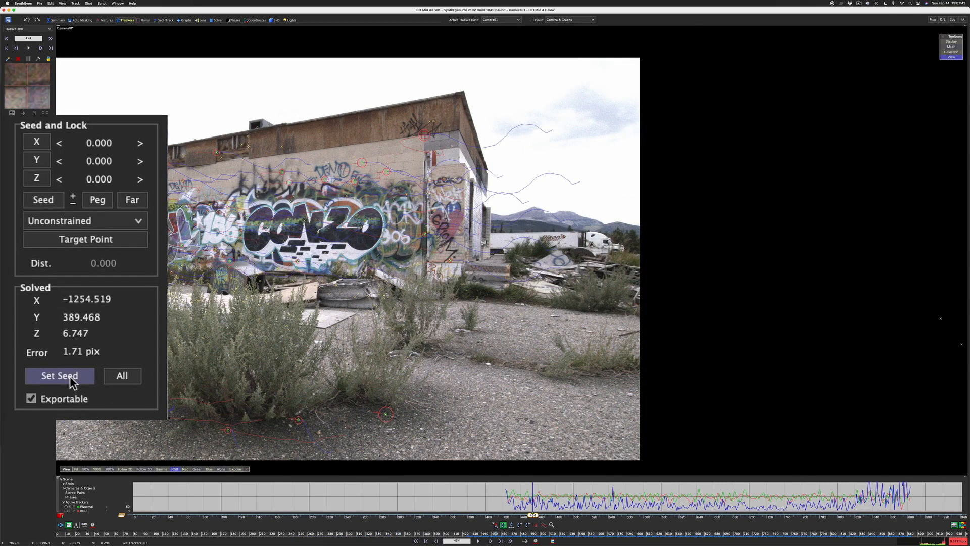
pyautogui.click(20, 307)
pyautogui.click(43, 203)
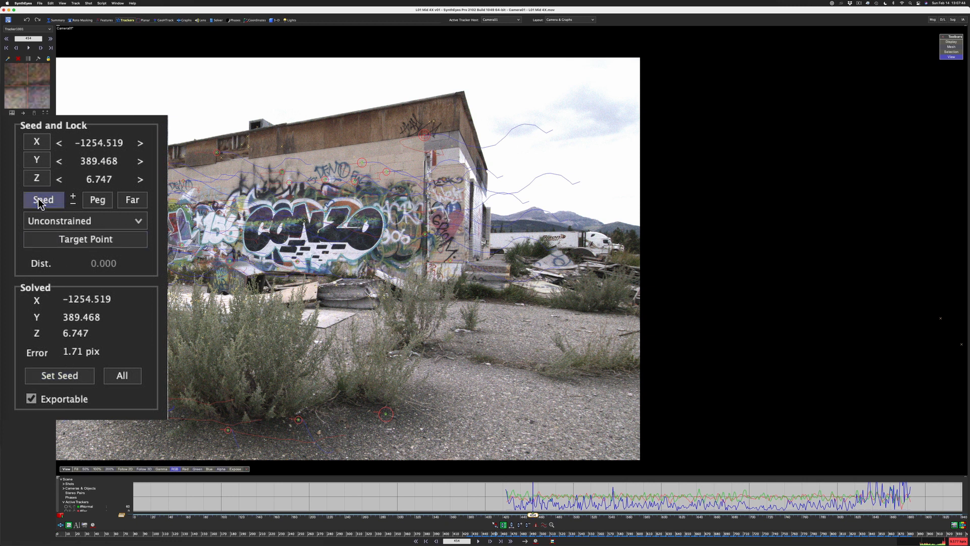
pyautogui.click(77, 221)
pyautogui.click(66, 236)
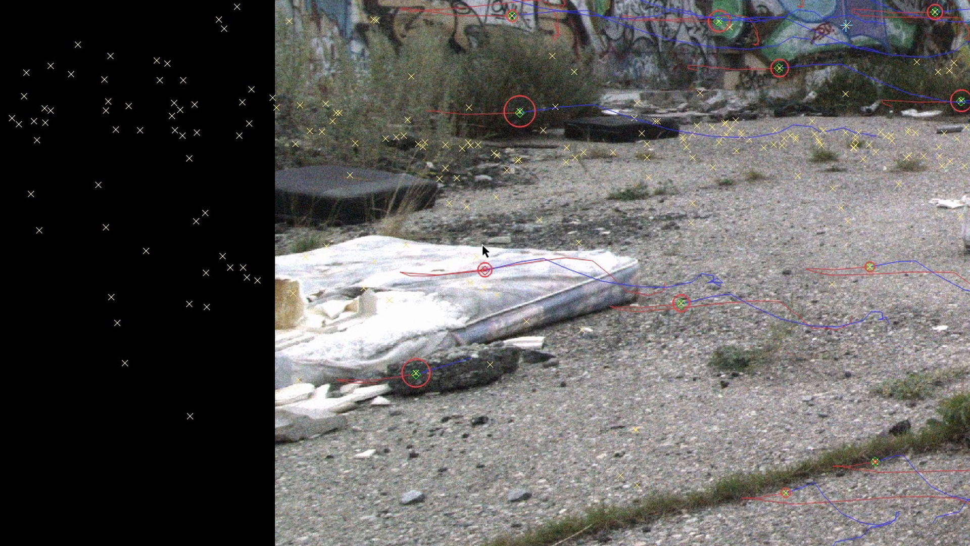
# Open the constraint type choices for the seeded tracker on the mattress
pyautogui.click(84, 222)
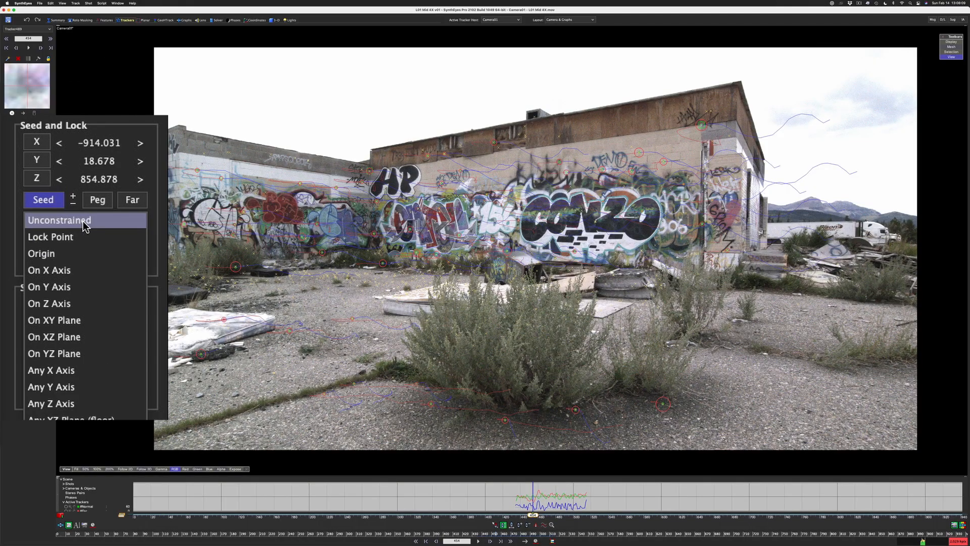